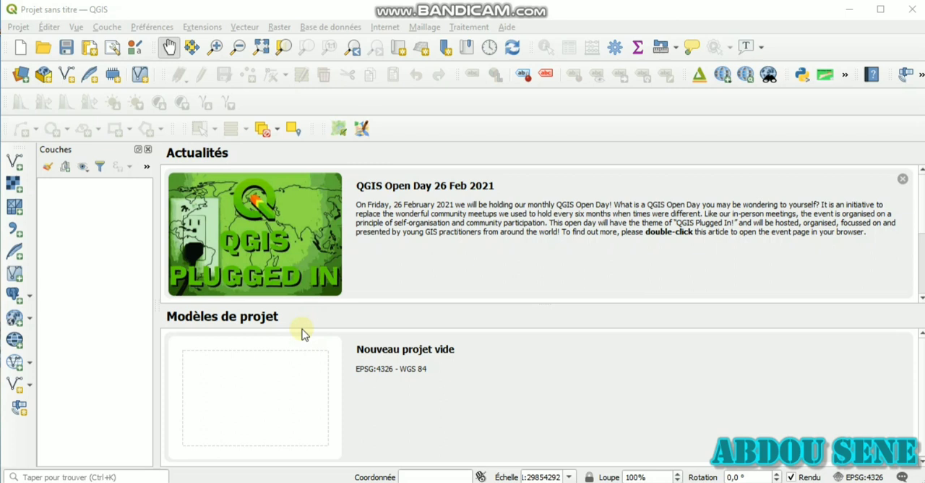
Create a new blank project
left_click(21, 48)
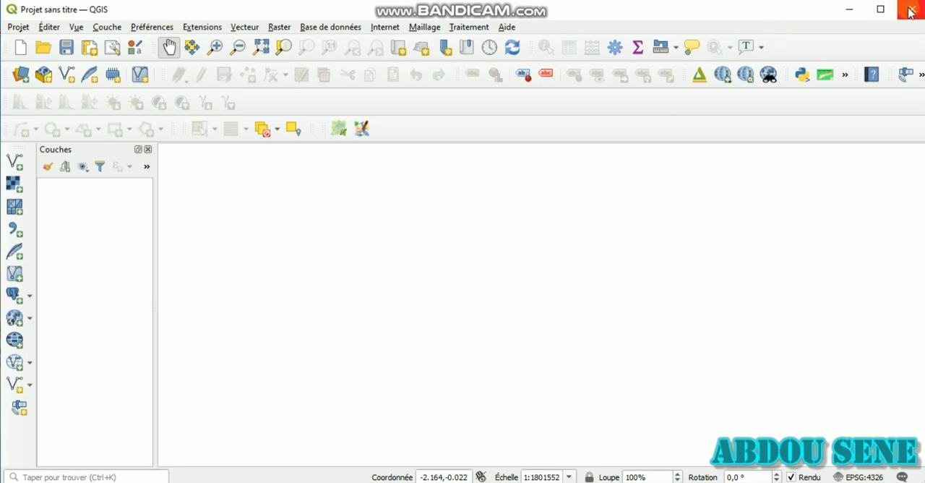
Examine the commands available for managing the project, editing features and controlling the map view
left_click(18, 28)
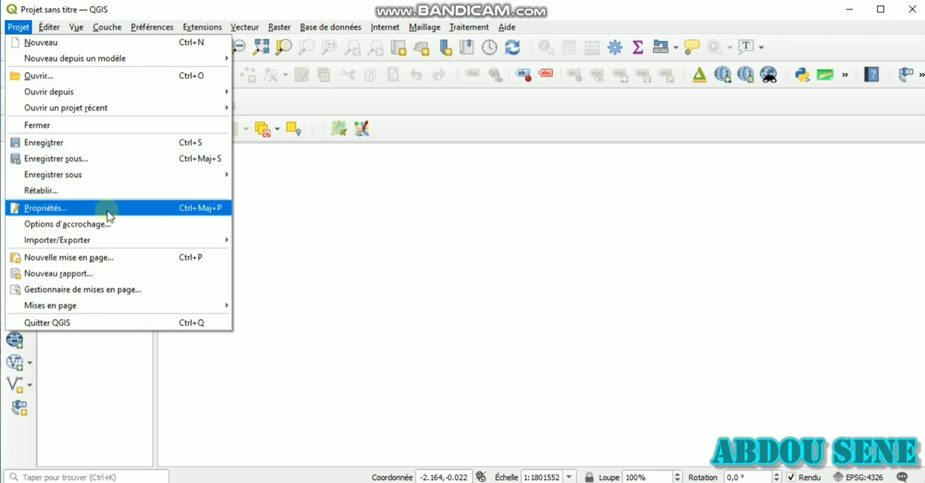
mouse_move(107, 249)
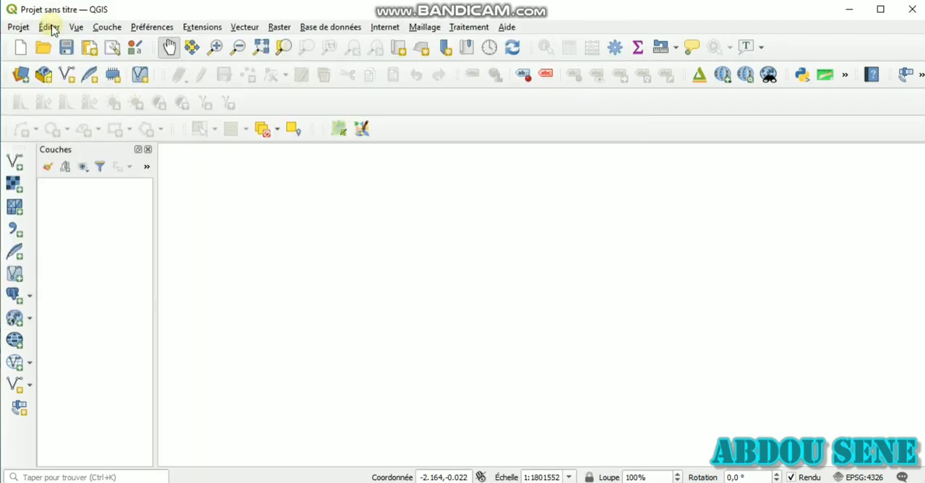
left_click(49, 27)
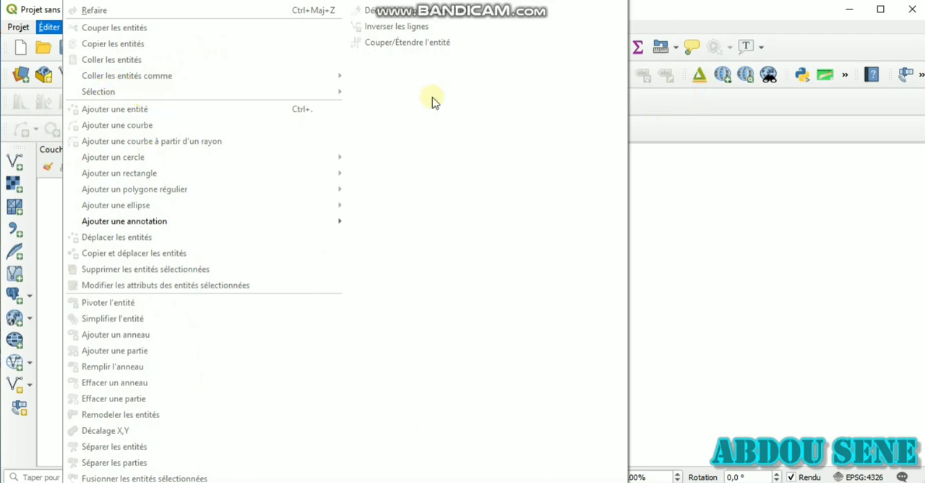
left_click(346, 98)
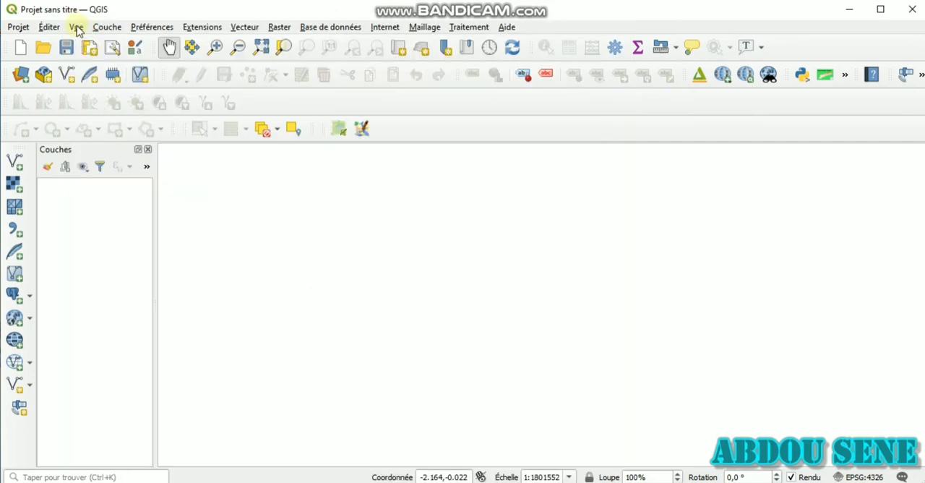
left_click(77, 27)
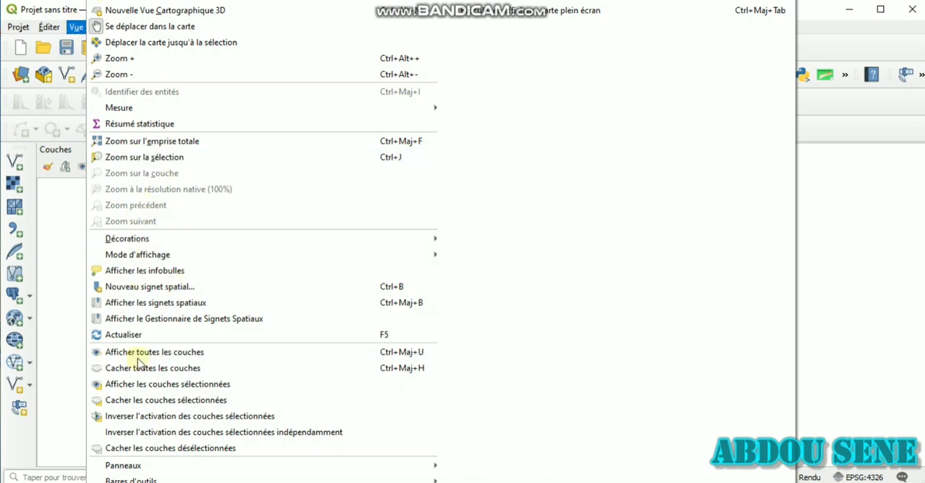
left_click(866, 131)
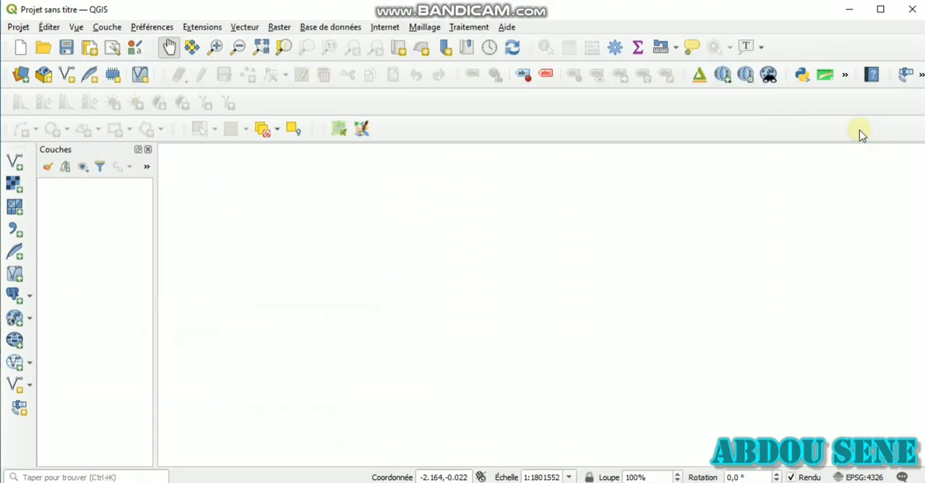
Add the LA REGION S vector layer to the project
left_click(116, 29)
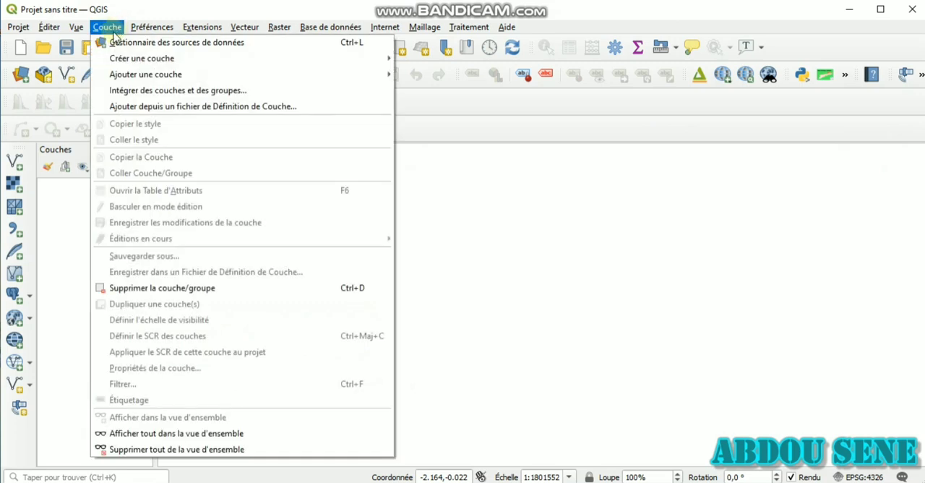
mouse_move(129, 77)
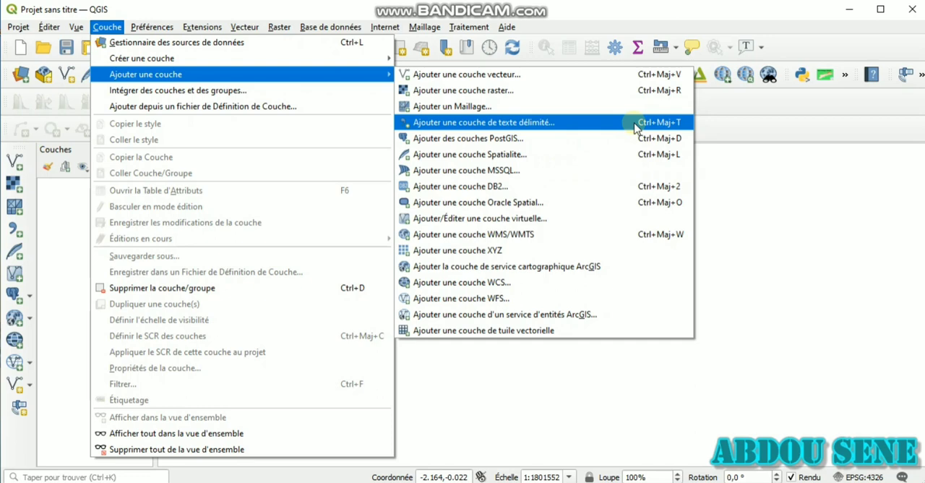
left_click(468, 75)
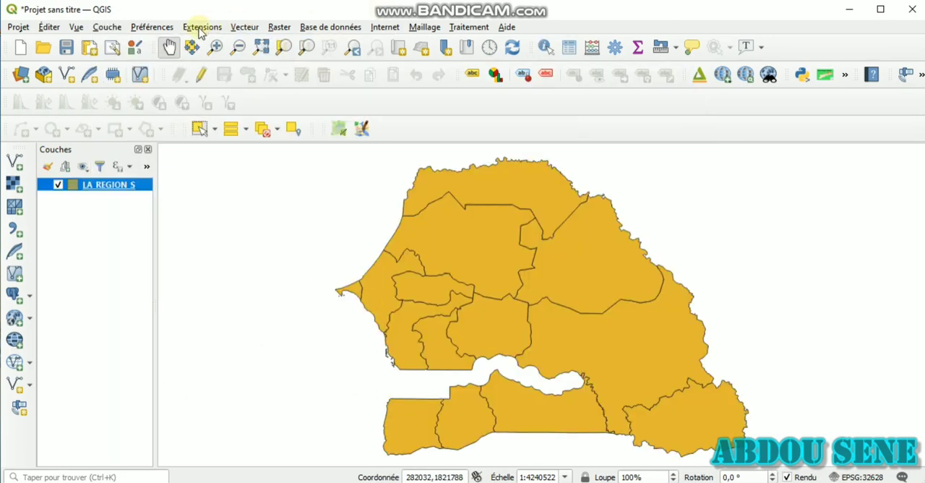
Open the style manager
left_click(167, 29)
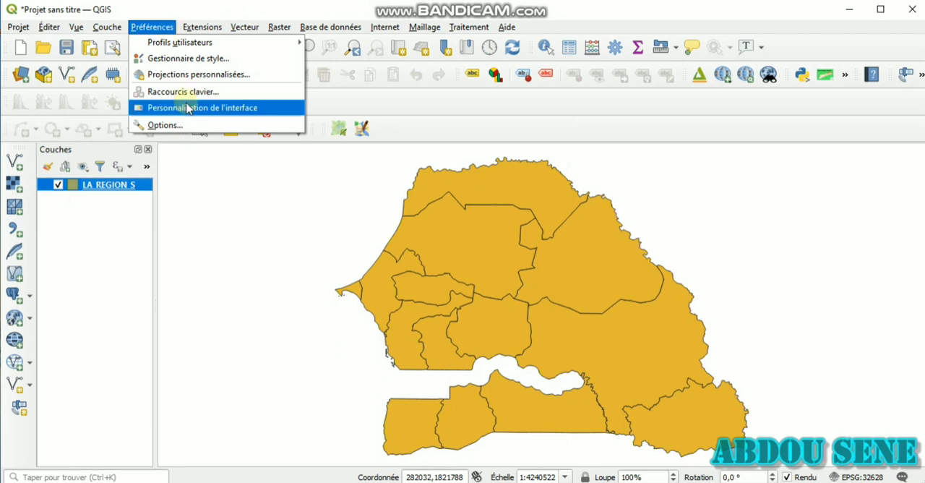
left_click(203, 64)
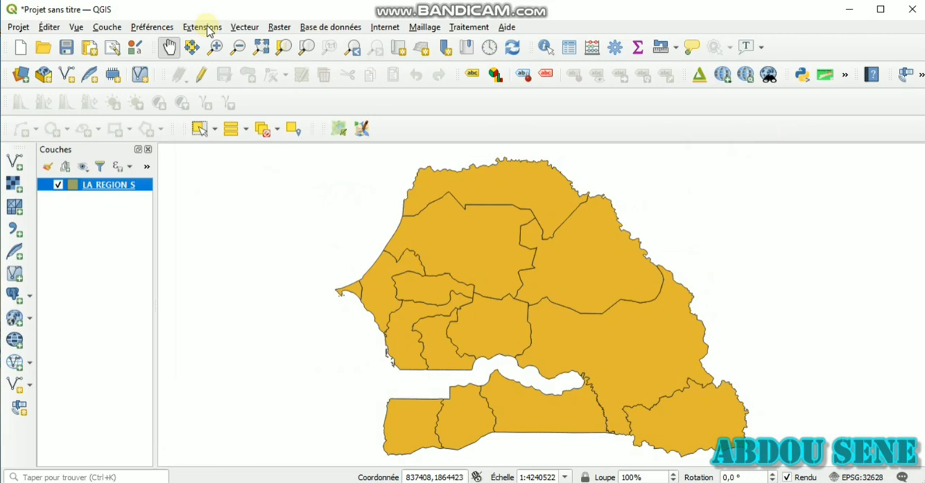
Examine the commands offered for extensions, vector and raster processing, web services such as Qgis2threejs and QuickMapServices, and meshes
left_click(200, 28)
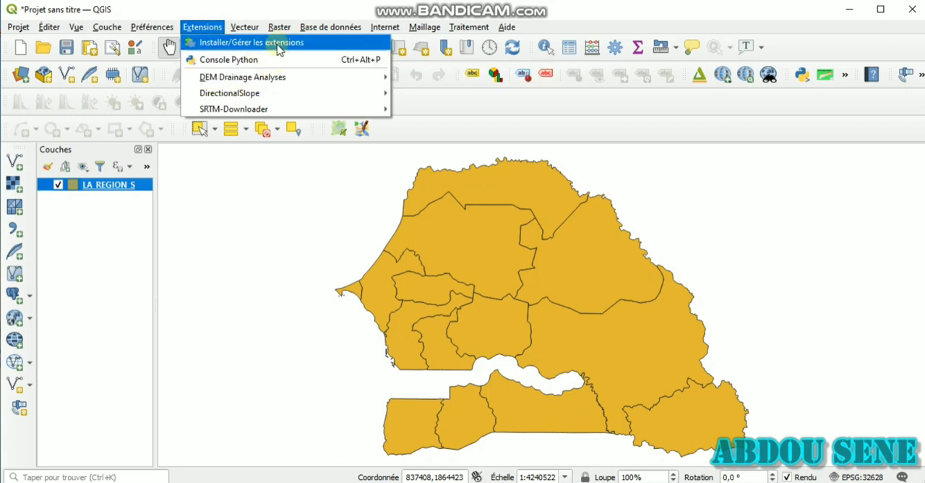
mouse_move(264, 97)
left_click(584, 111)
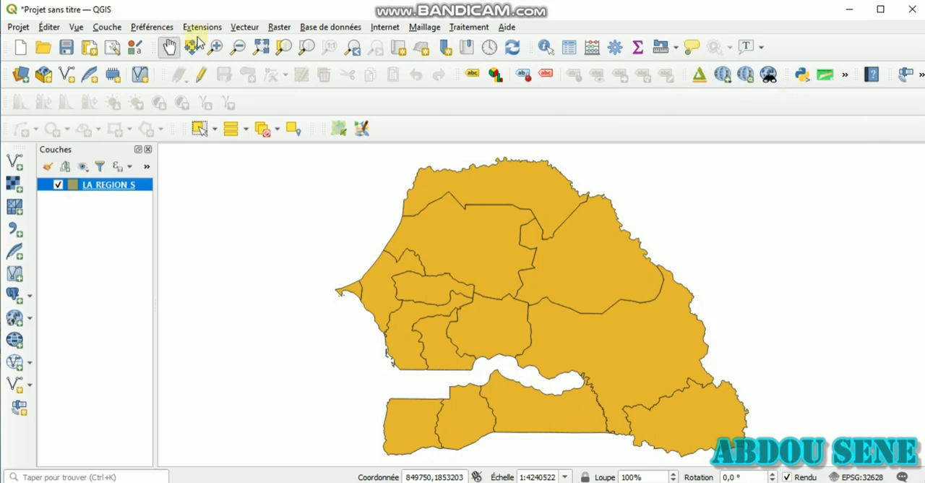
left_click(244, 29)
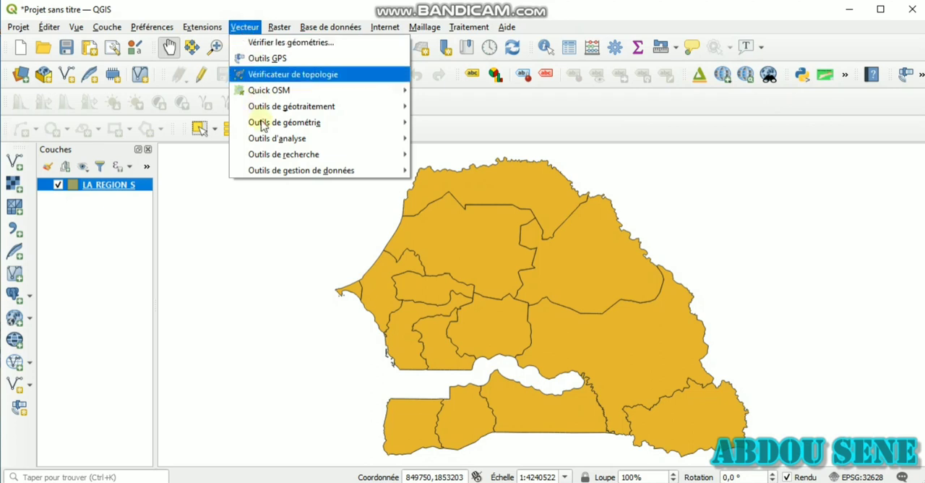
mouse_move(273, 30)
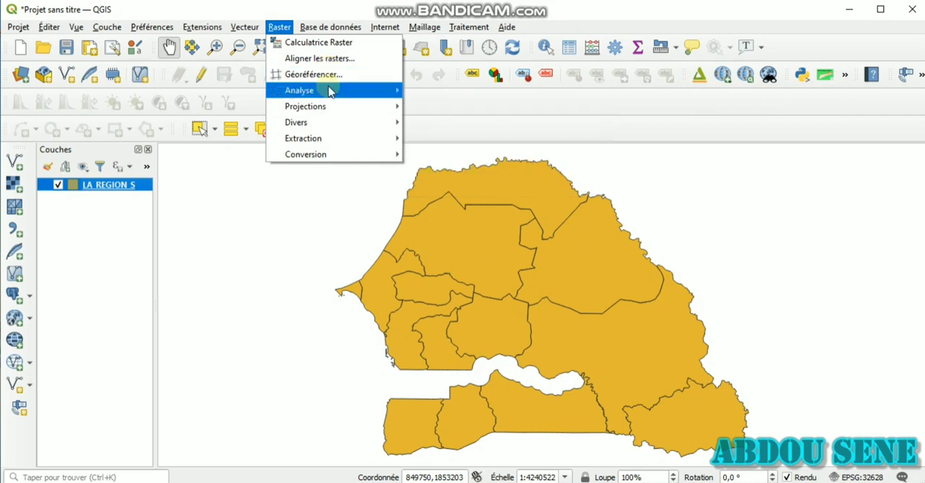
mouse_move(331, 91)
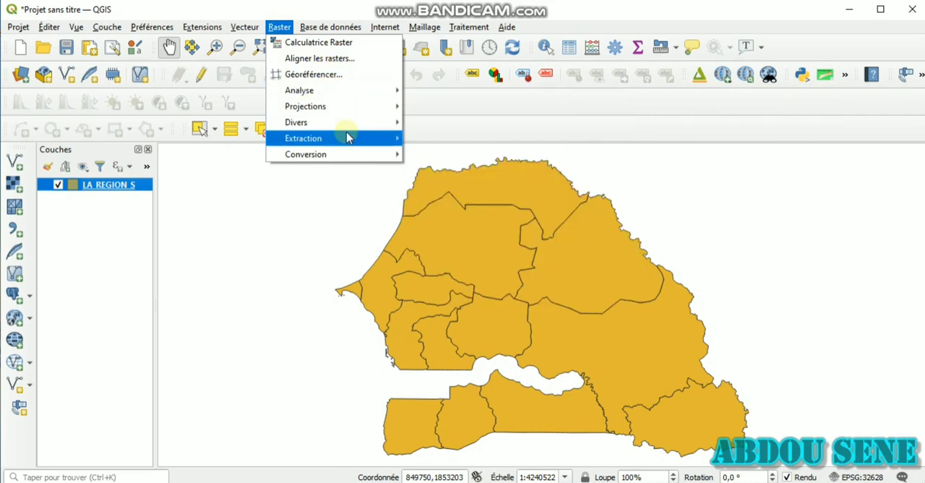
mouse_move(321, 107)
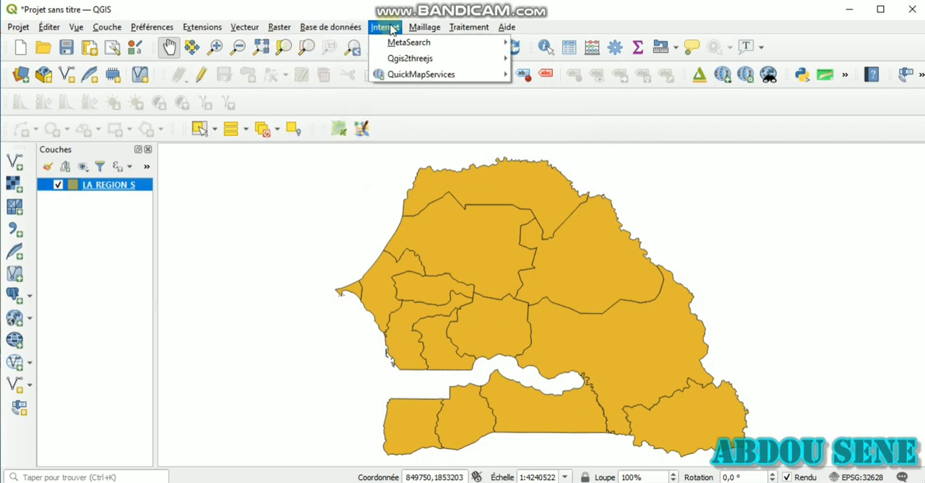
mouse_move(385, 29)
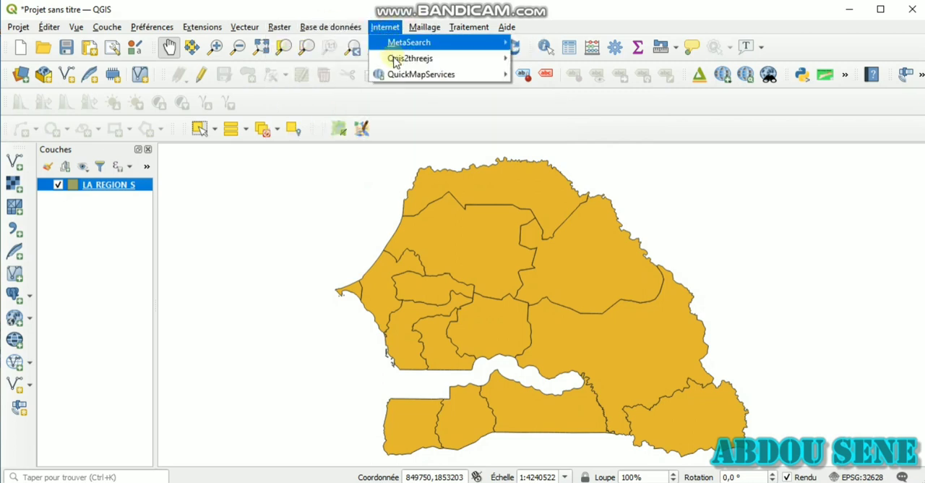
mouse_move(395, 62)
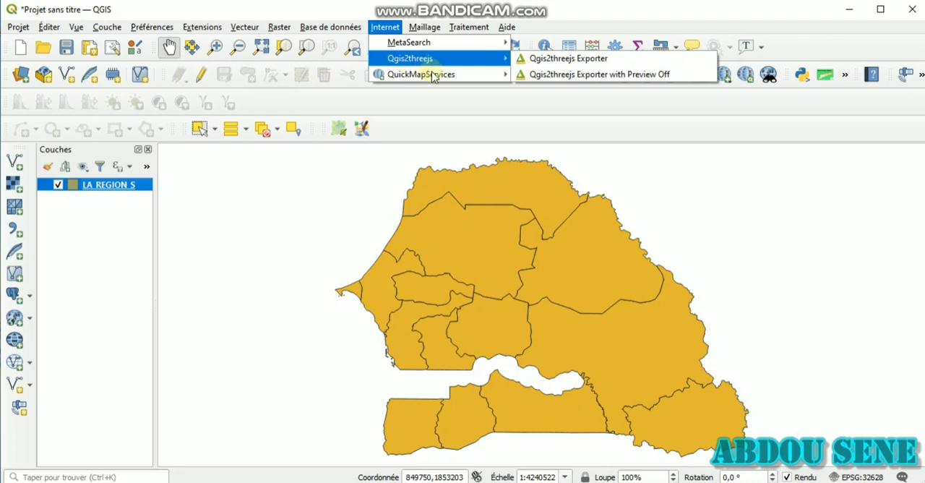
mouse_move(457, 78)
mouse_move(554, 121)
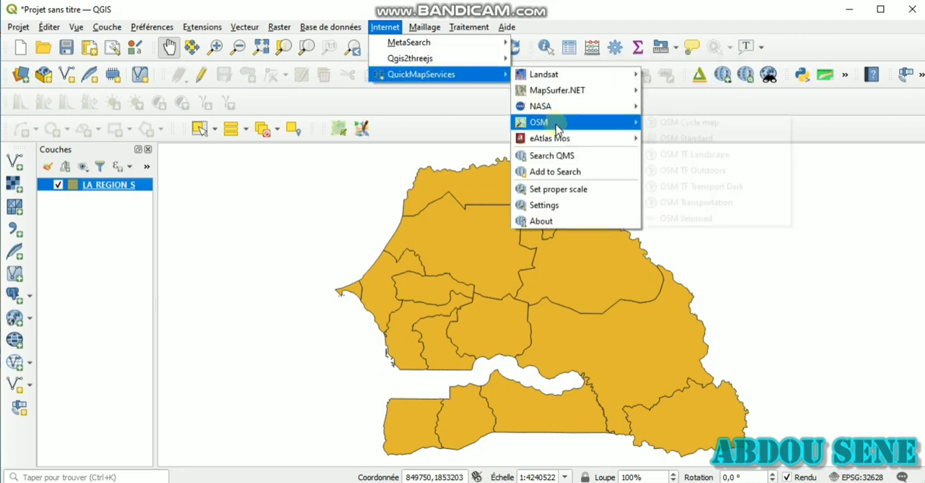
left_click(425, 26)
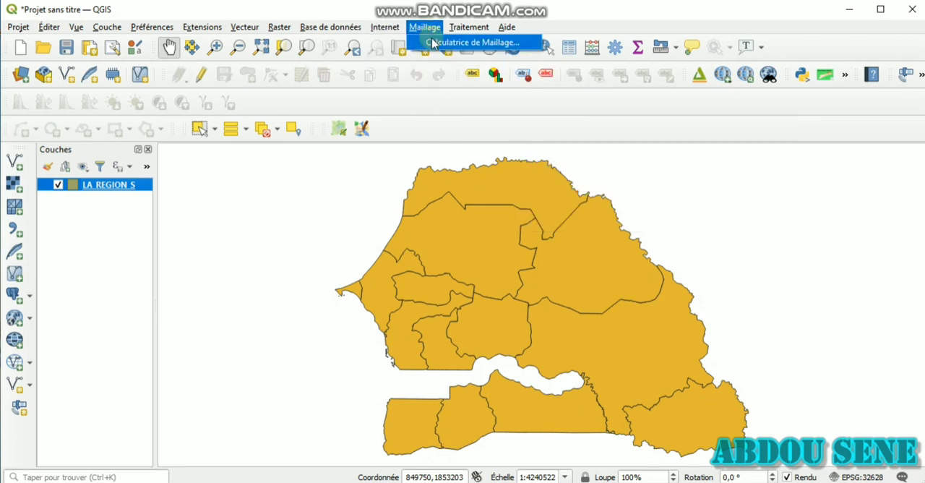
Show the processing toolbox and look through its algorithm groups, expanding the Analyse de réseau tools
mouse_move(471, 29)
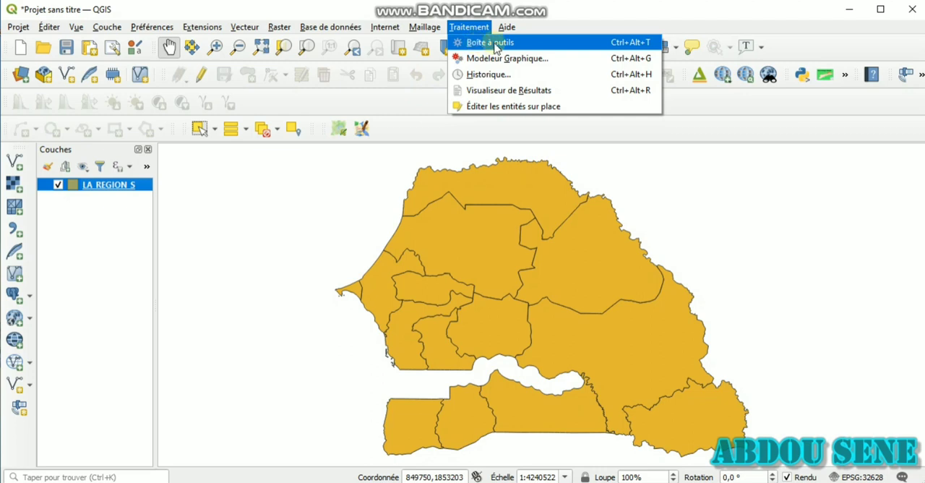
left_click(496, 45)
scroll(838, 307, "down", 2)
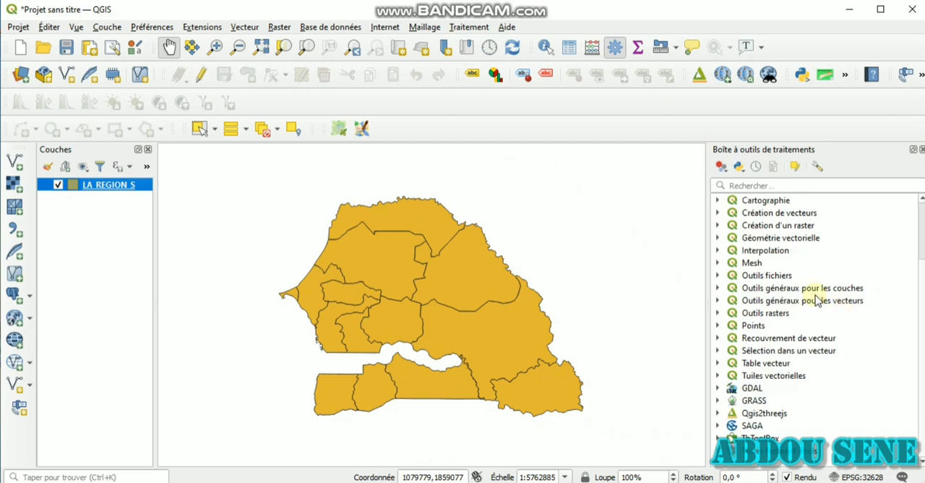
scroll(806, 290, "up", 2)
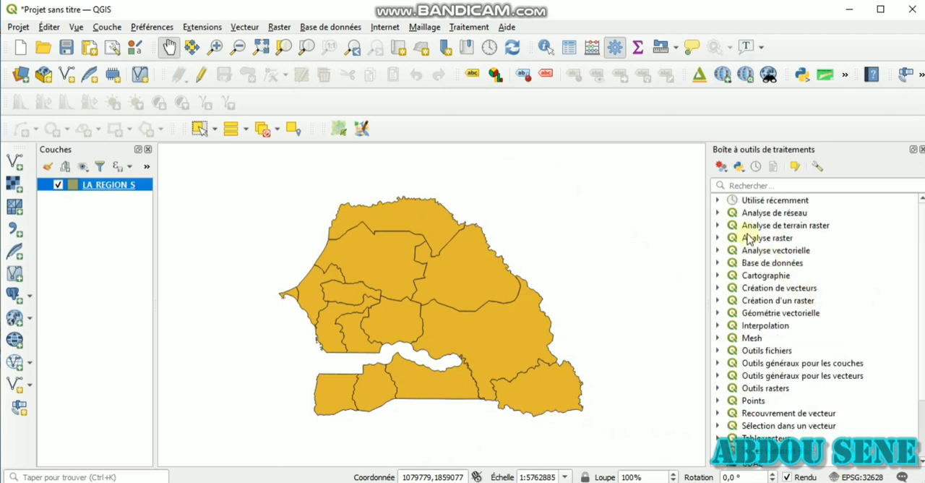
left_click(717, 213)
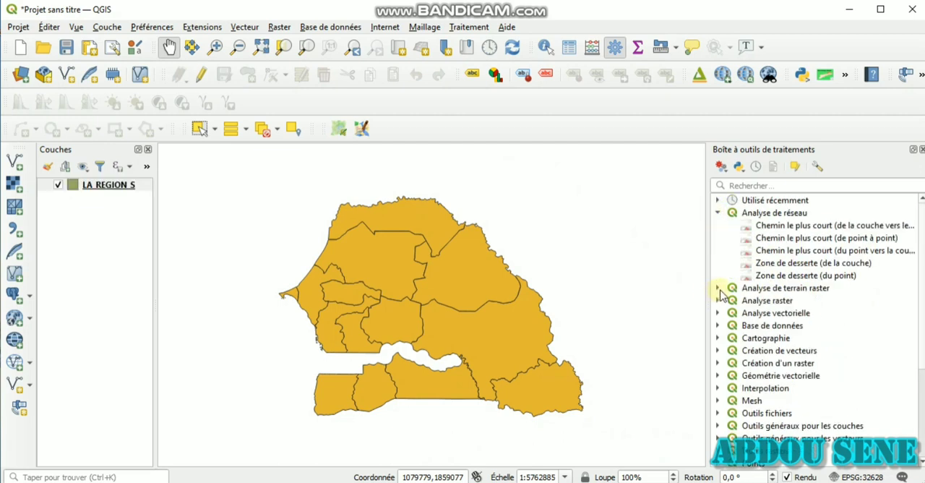
scroll(743, 309, "down", 4)
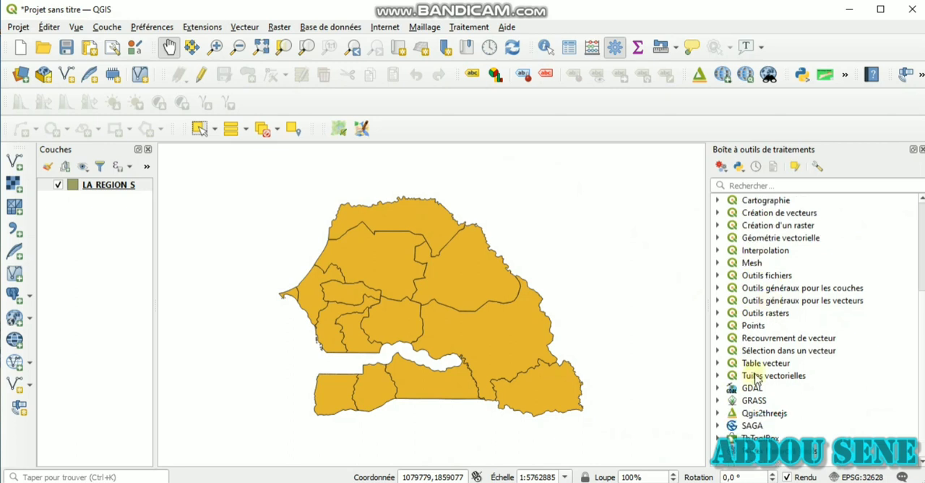
Inspect the GRASS and GDAL tool groups, including GDAL's Divers vecteur tools, and close the processing toolbox
left_click(718, 399)
scroll(744, 394, "down", 1)
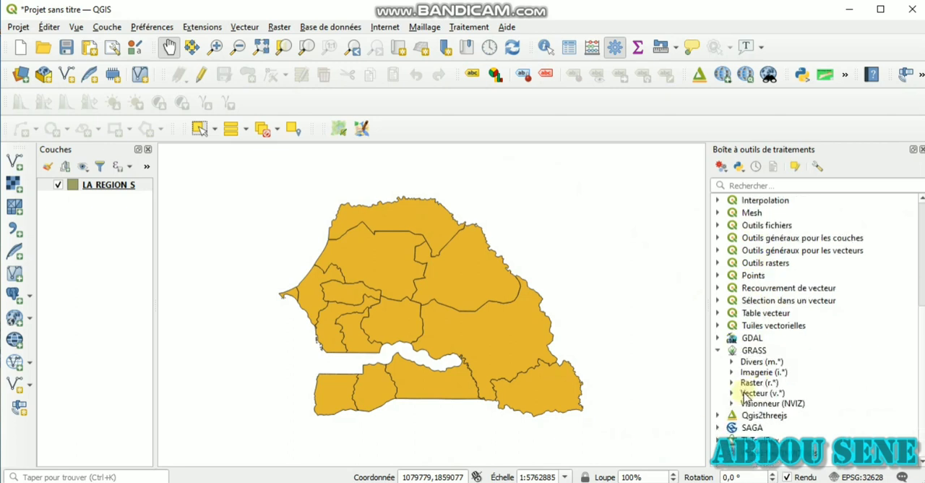
left_click(717, 338)
scroll(723, 331, "down", 2)
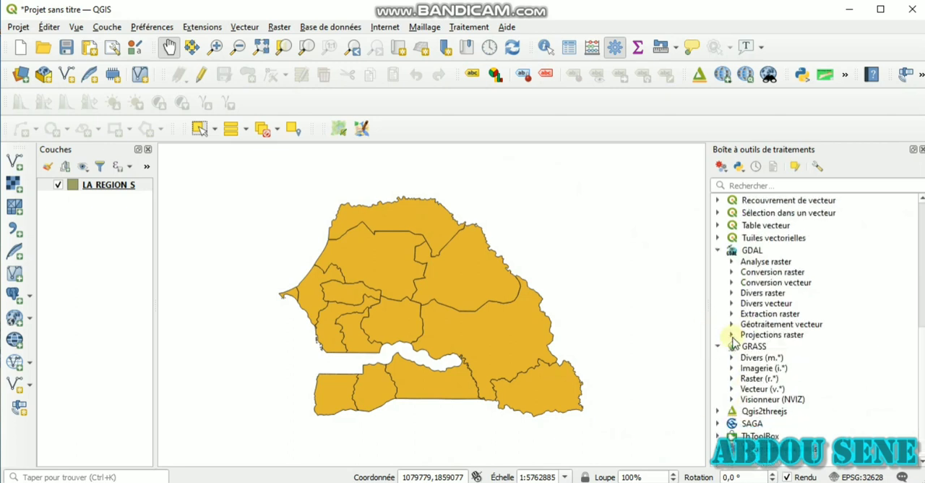
left_click(732, 304)
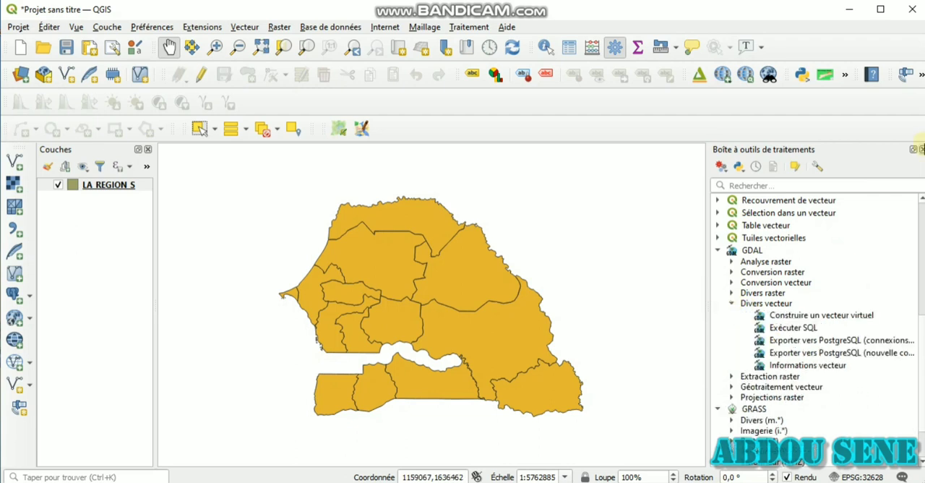
left_click(921, 149)
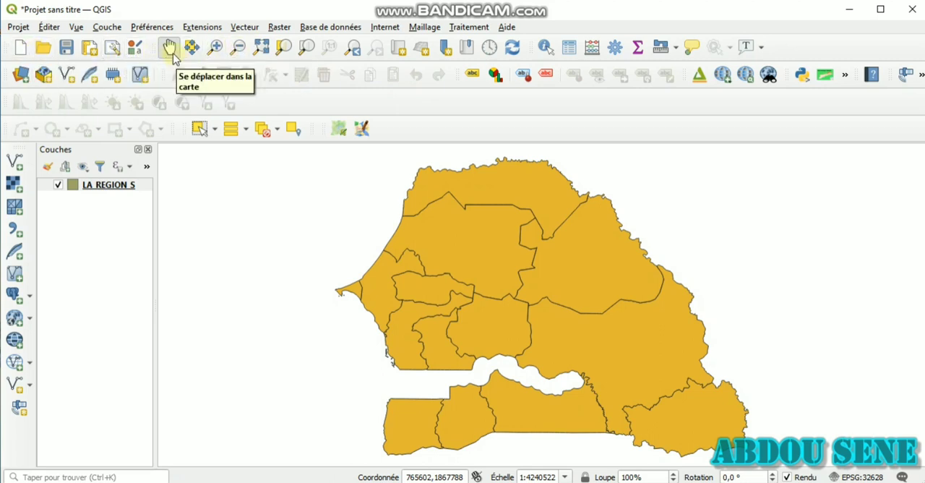
Try panning and zooming the map, and zoom in on an area enclosing the whole LA REGION S layer
left_click_drag(481, 322, 467, 388)
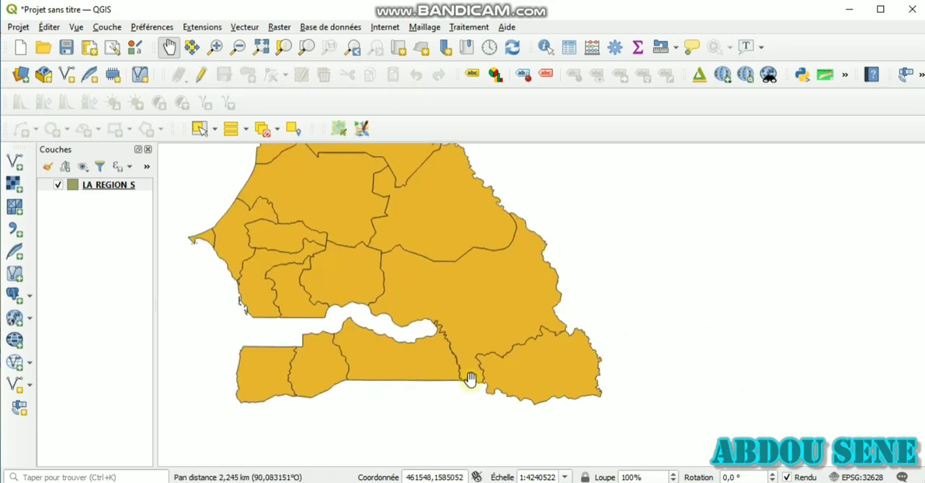
scroll(477, 282, "down", 2)
scroll(497, 310, "up", 1)
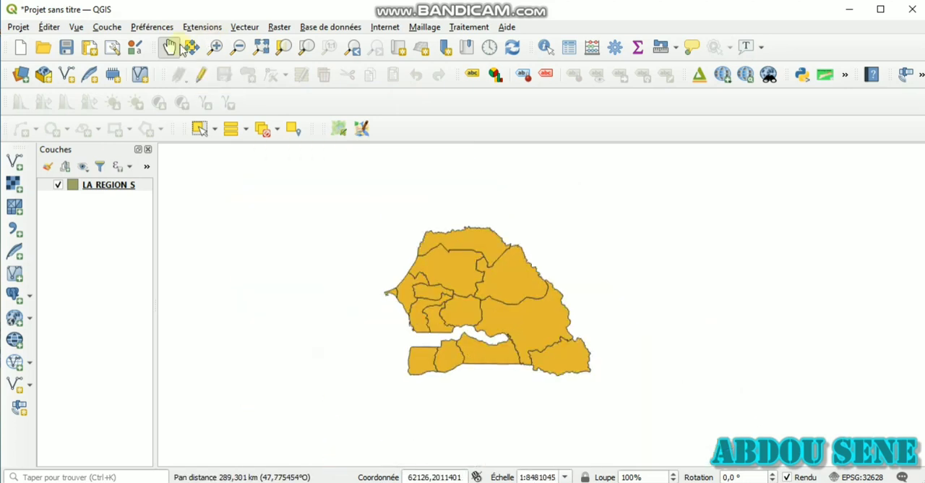
left_click(215, 47)
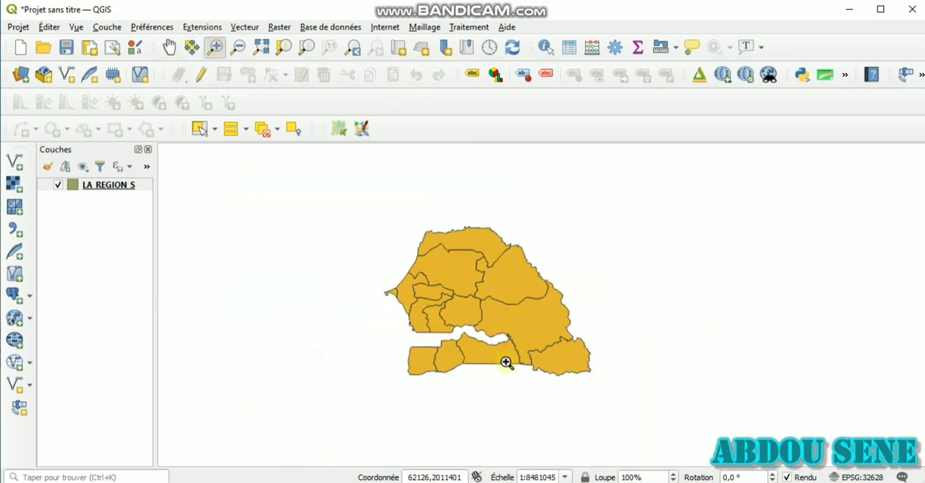
left_click_drag(367, 212, 615, 392)
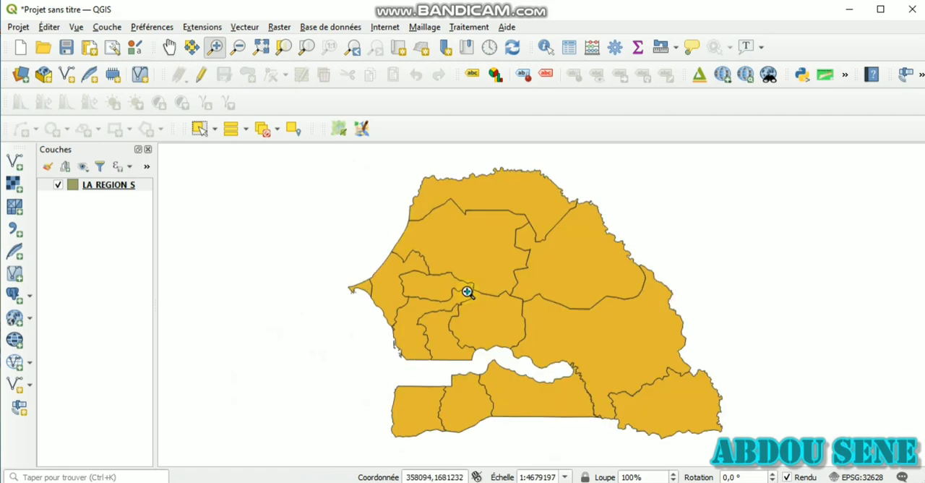
Zoom in on a central region, zoom out around it, and step backward and forward through the previous map views
left_click_drag(467, 291, 575, 363)
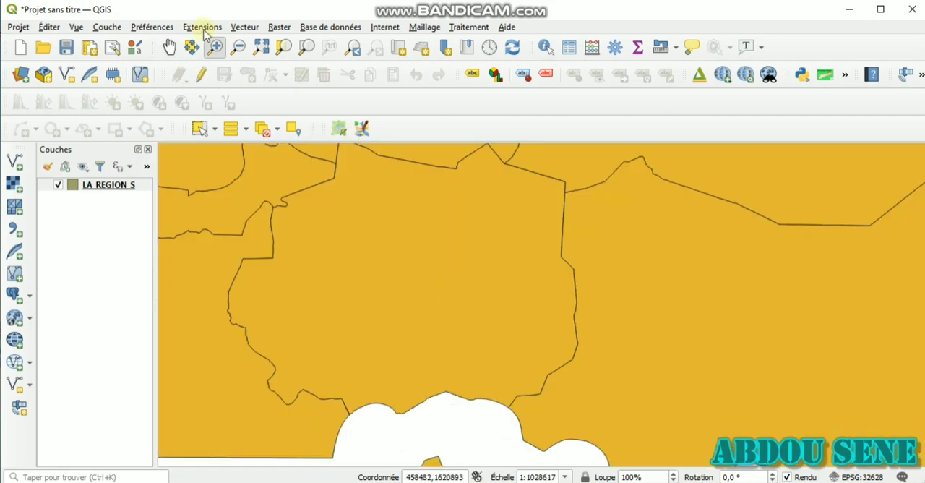
left_click(237, 47)
left_click_drag(460, 344, 639, 453)
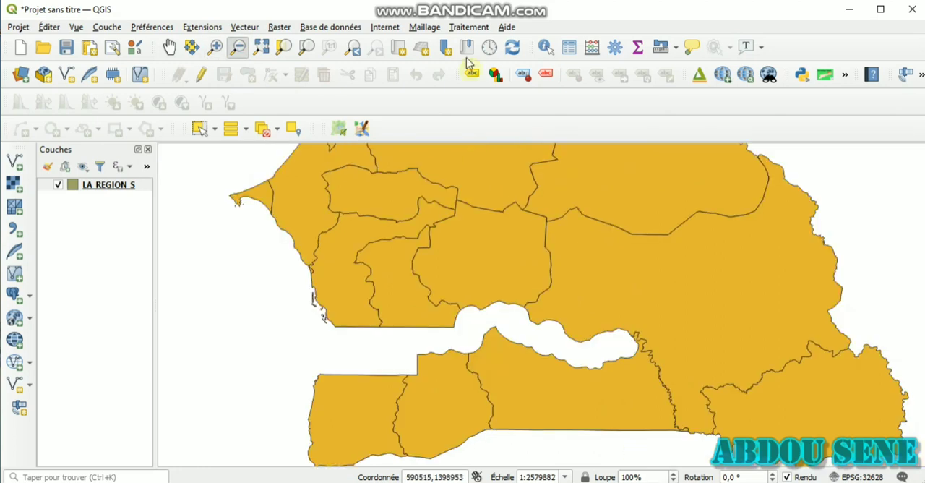
left_click(352, 48)
left_click(376, 47)
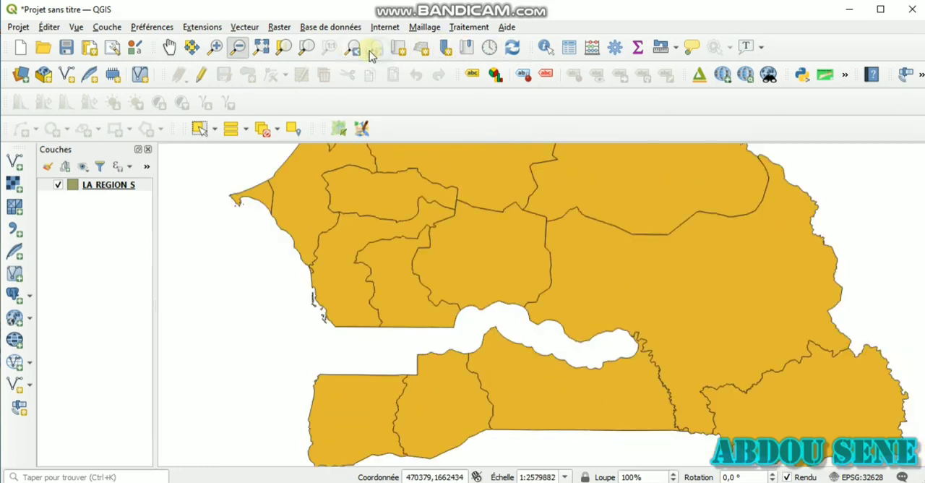
left_click(354, 48)
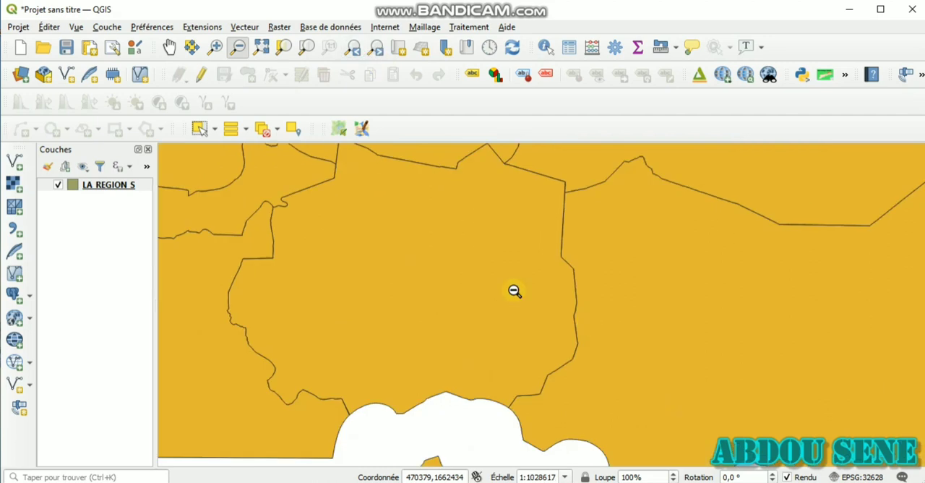
Zoom in closer on the central region and go back through the previous views to the whole map
left_click(215, 47)
left_click_drag(205, 194, 618, 433)
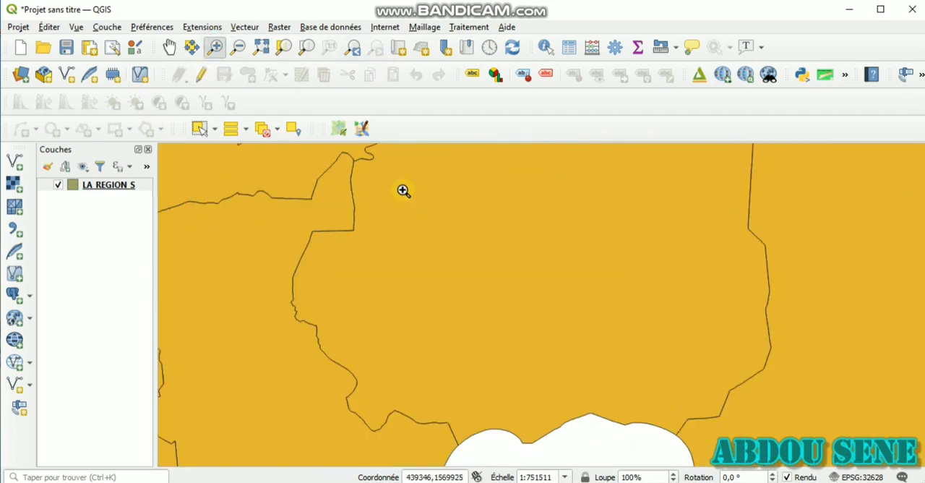
left_click(361, 51)
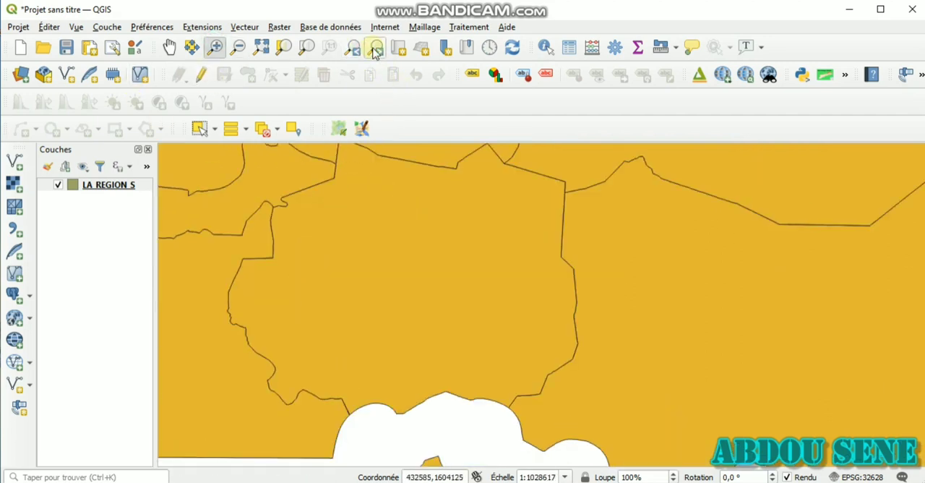
left_click(354, 48)
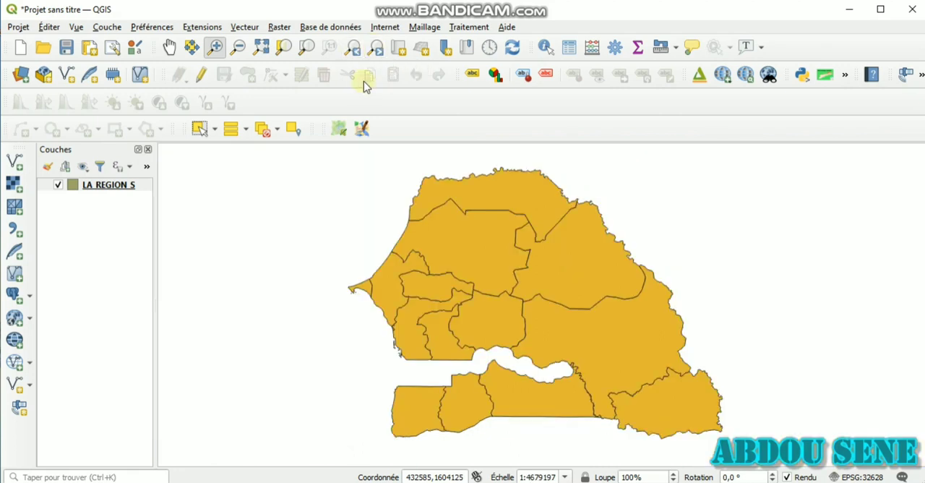
Zoom to the full map extent, zoom in on a small northwestern area, and restore the full extent
left_click(259, 45)
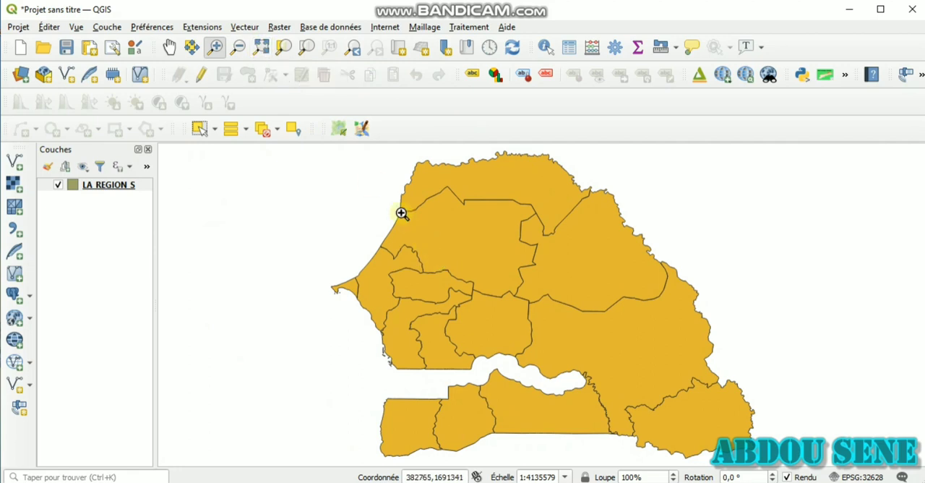
mouse_move(402, 213)
left_mouse_down()
mouse_move(432, 242)
mouse_move(488, 269)
left_mouse_up()
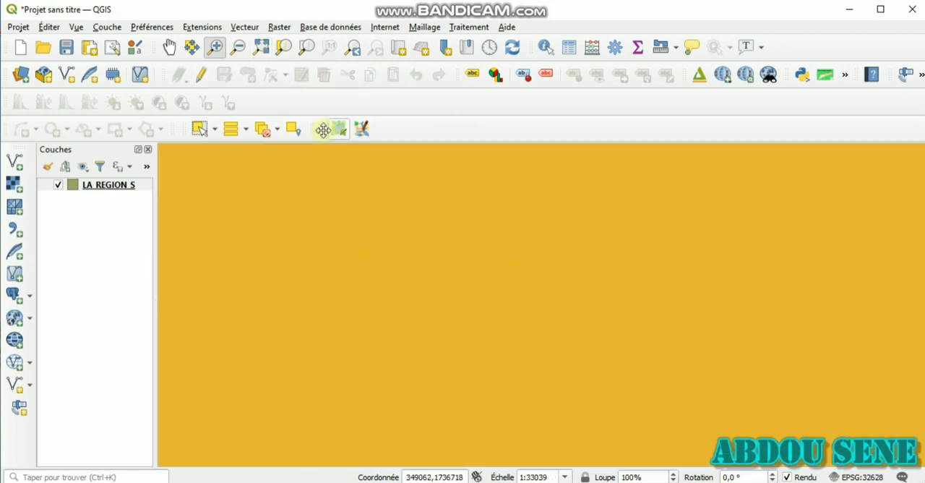
left_click(261, 46)
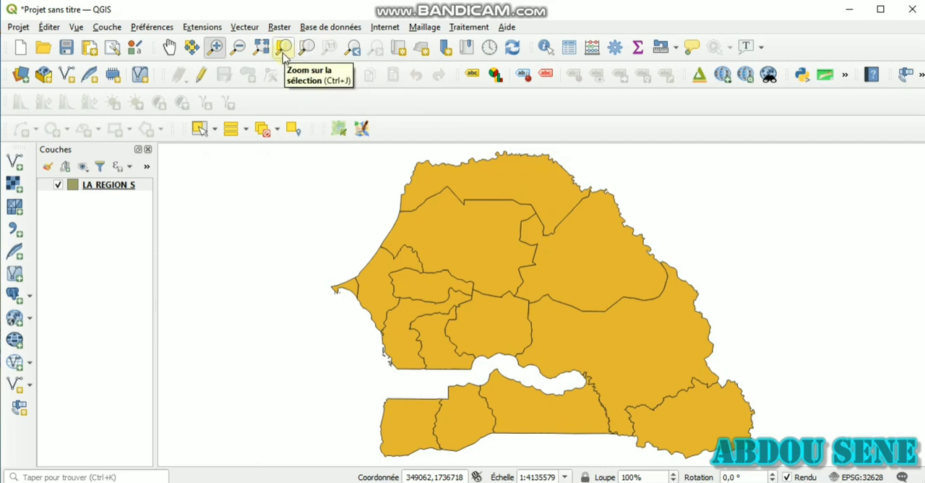
Select individual regions of the LA REGION S layer on the map, one after another
left_click(201, 130)
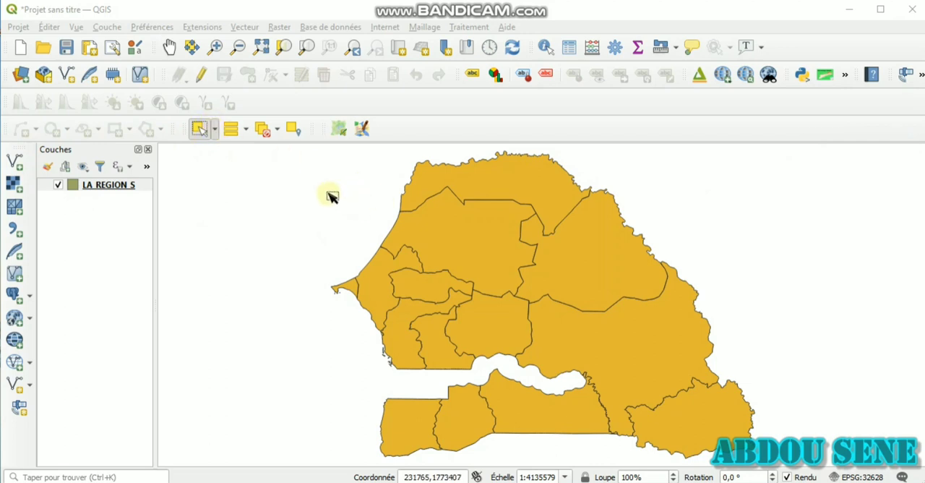
left_click(139, 189)
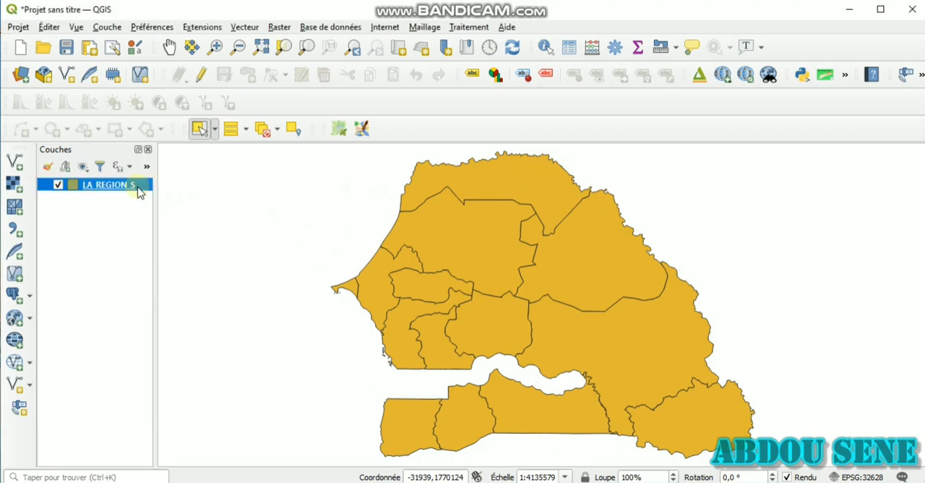
left_click(456, 248)
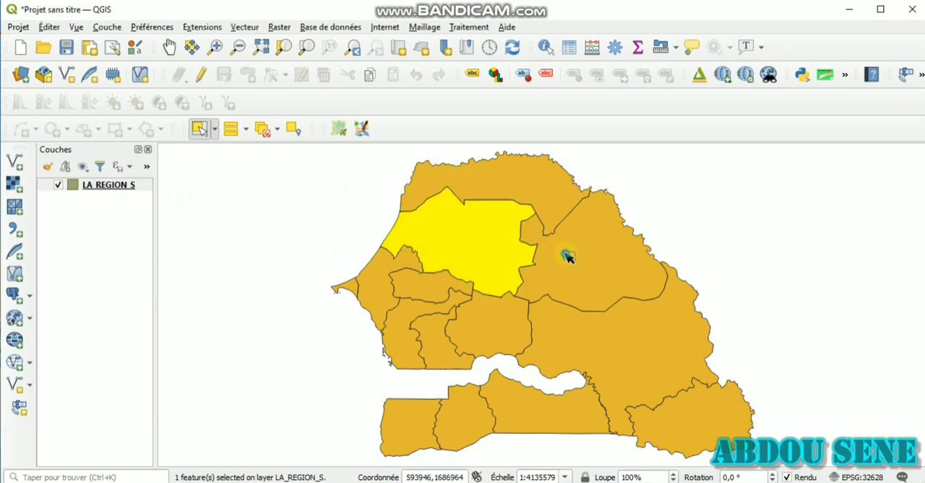
left_click(562, 254)
left_click(509, 338)
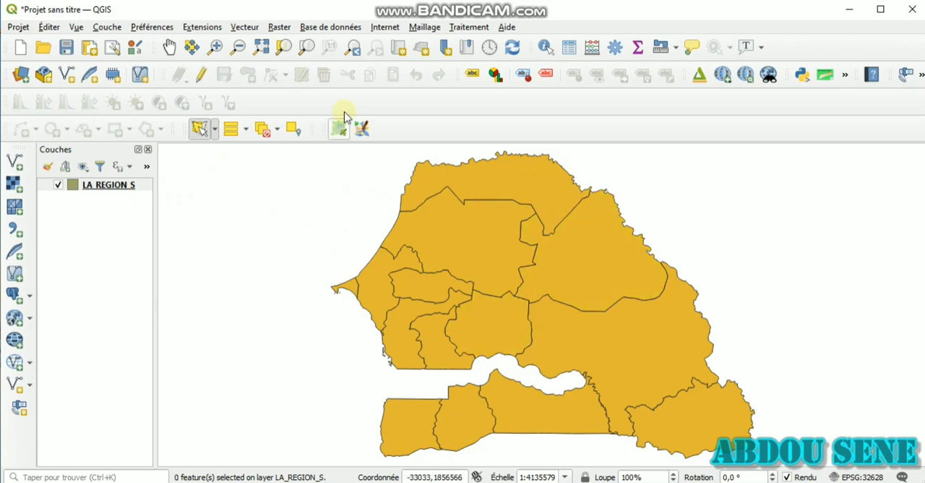
View the Sélection par localisation tool and close it, and find and open it again by searching the processing toolbox for "locali"
left_click(292, 129)
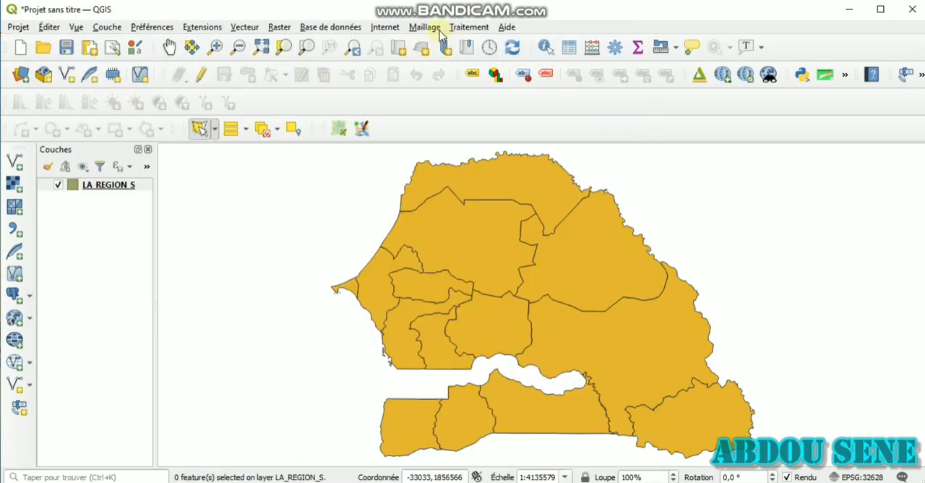
left_click(472, 28)
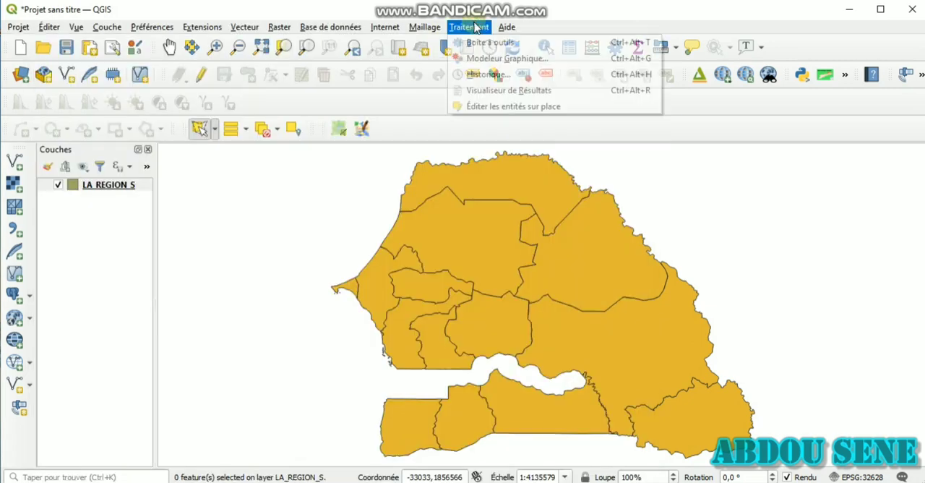
mouse_move(469, 27)
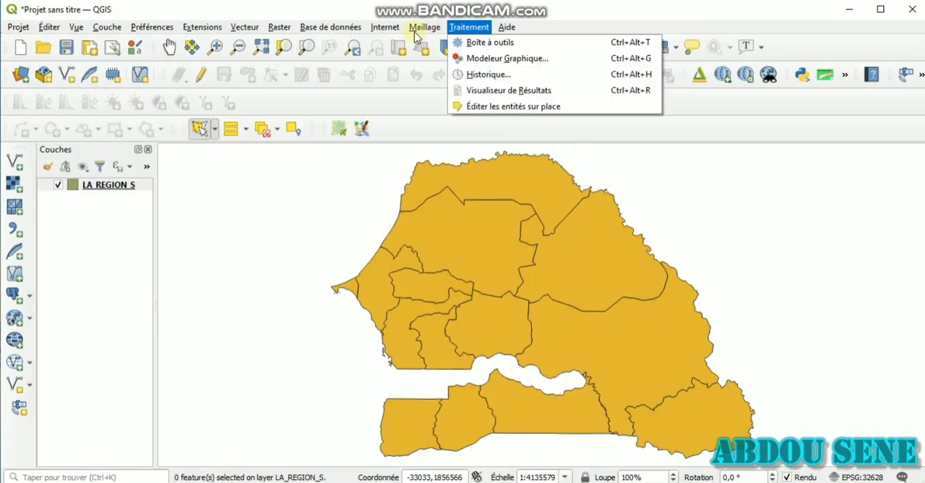
left_click(471, 43)
left_click(780, 185)
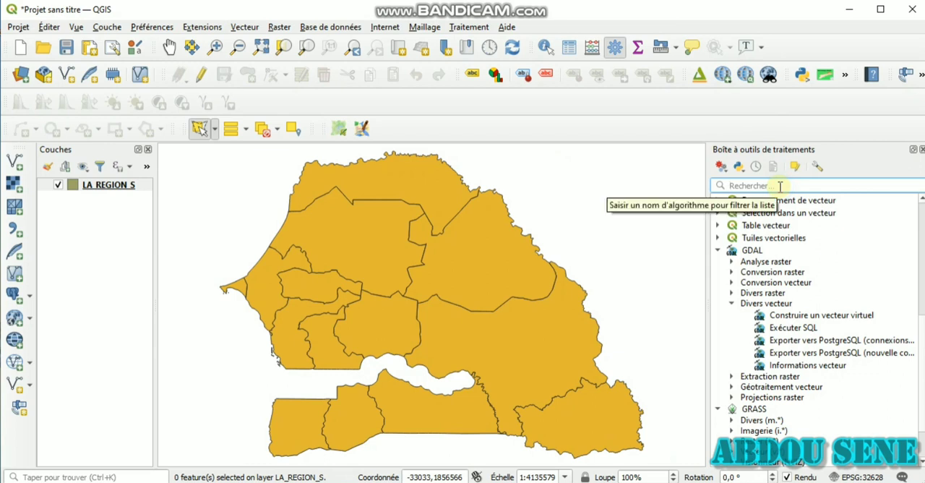
type("I")
type("ocali")
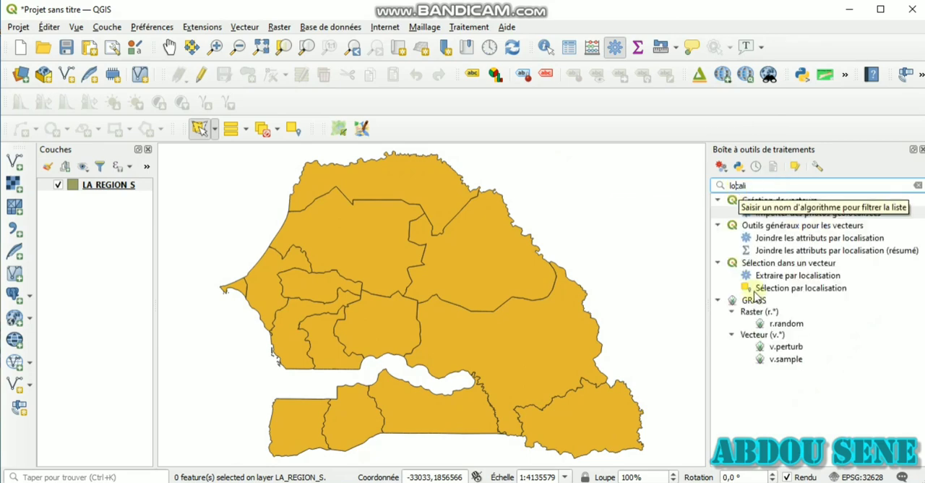
left_click(800, 288)
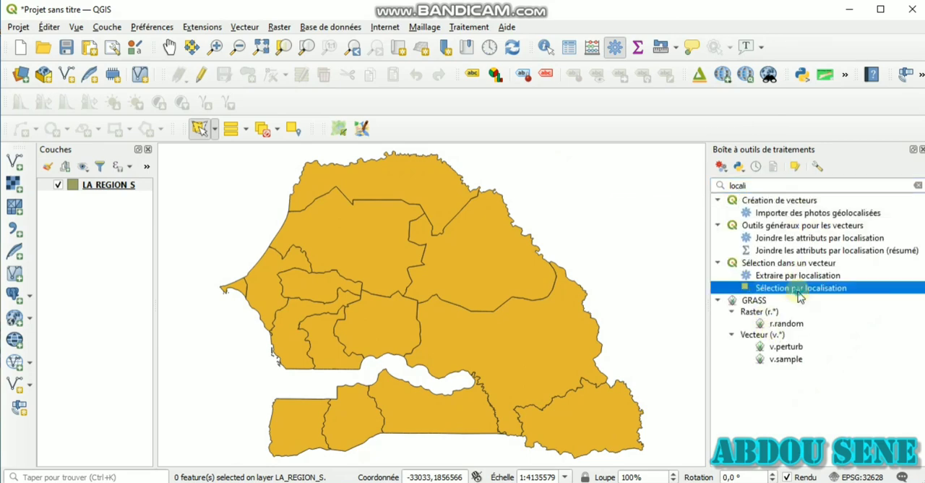
double_click(800, 288)
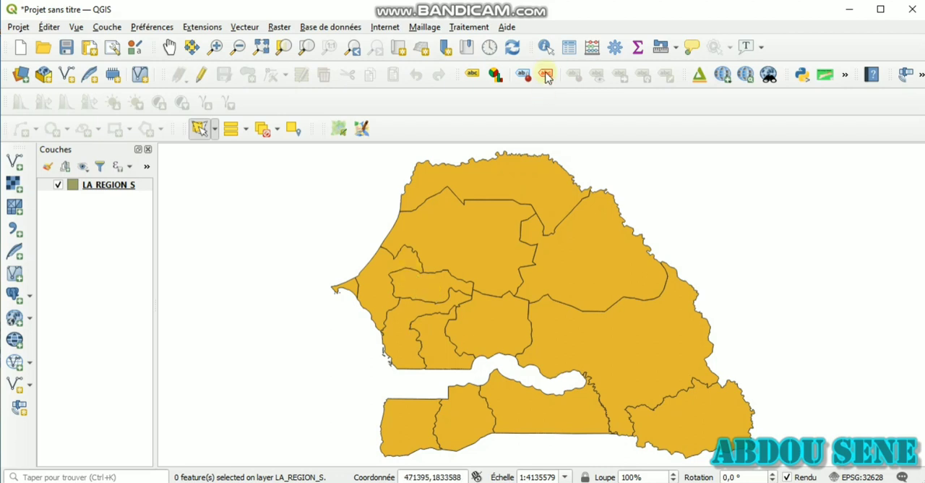
Identify the small elongated region in the west of the map, and view and close the layer's attribute table
left_click(543, 49)
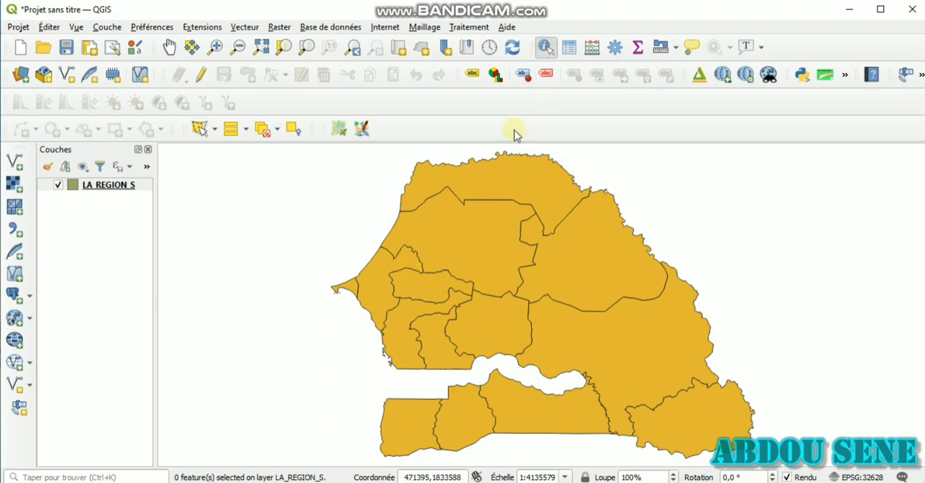
left_click(437, 288)
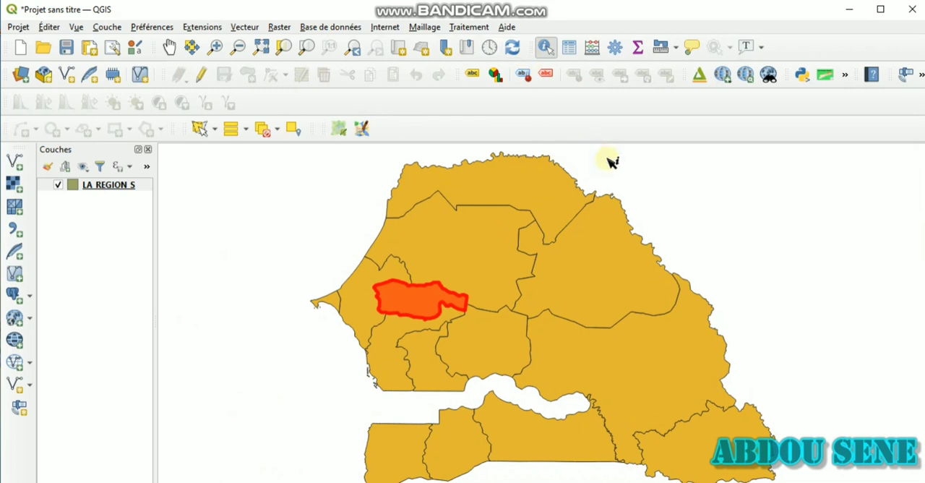
left_click(609, 162)
left_click(170, 47)
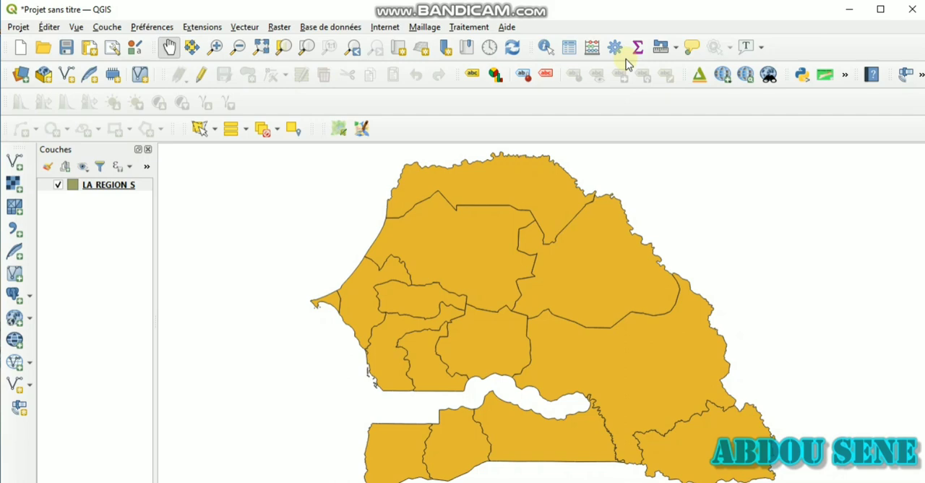
left_click(571, 52)
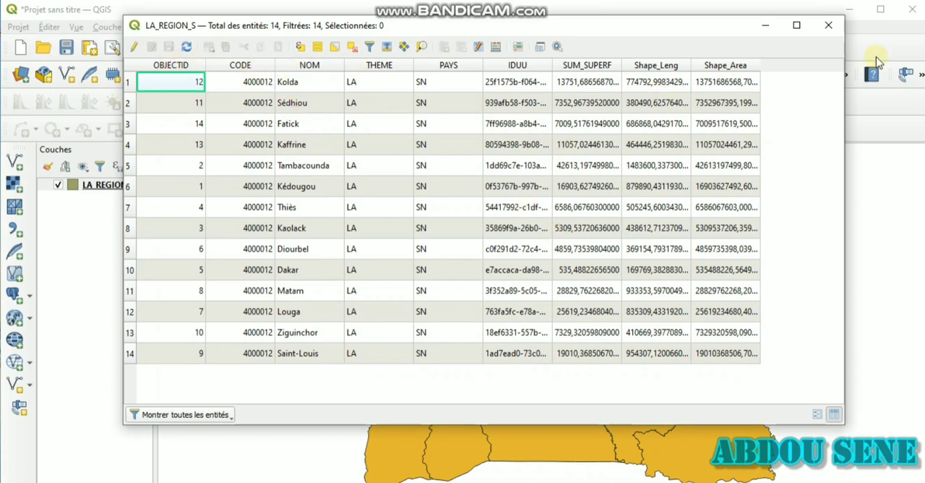
left_click(829, 26)
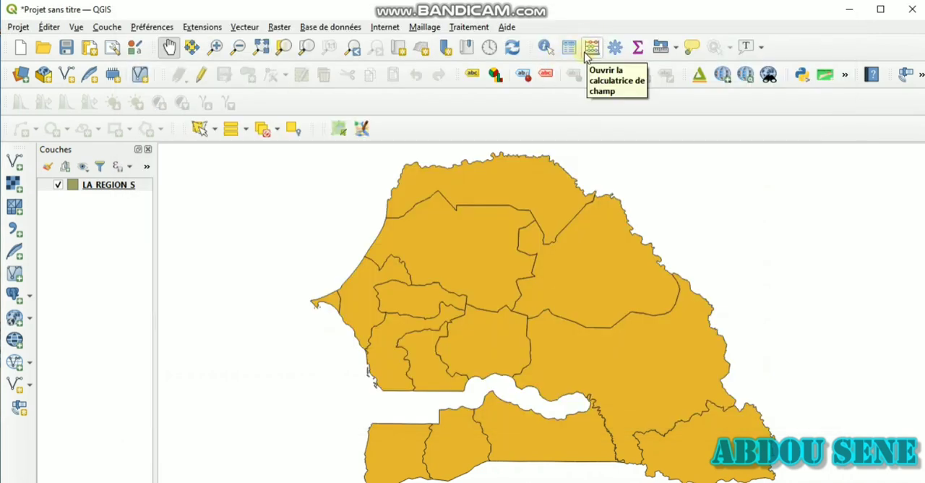
Open the field calculator for LA_REGION_S, inspect the fields under Champs et Valeurs, and cancel without creating a field
left_click(586, 55)
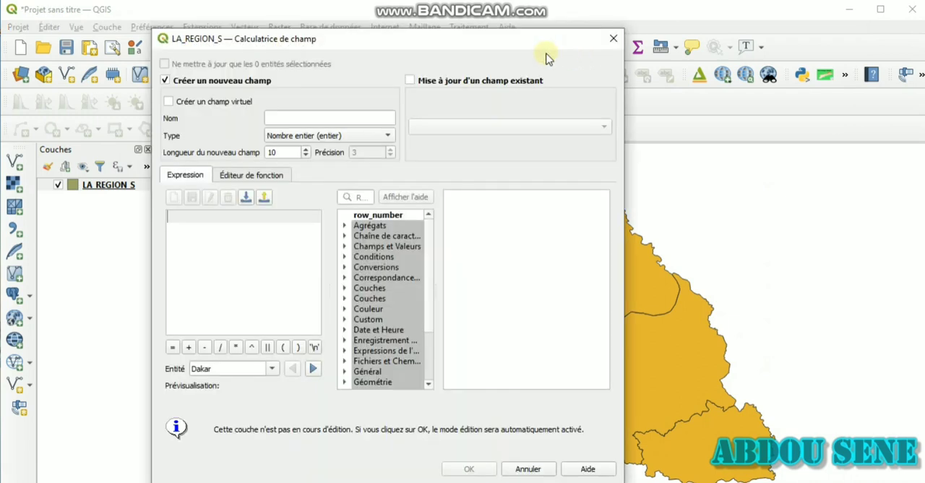
left_click_drag(544, 45, 545, 21)
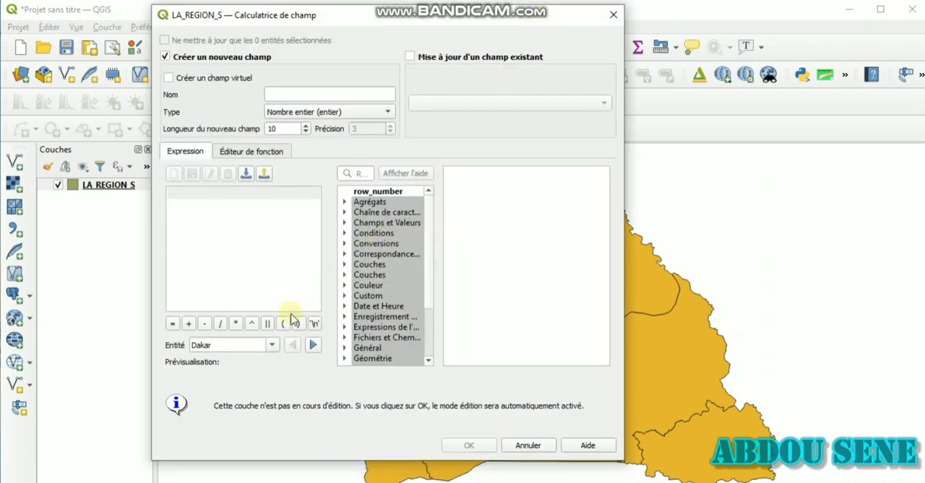
left_click(345, 224)
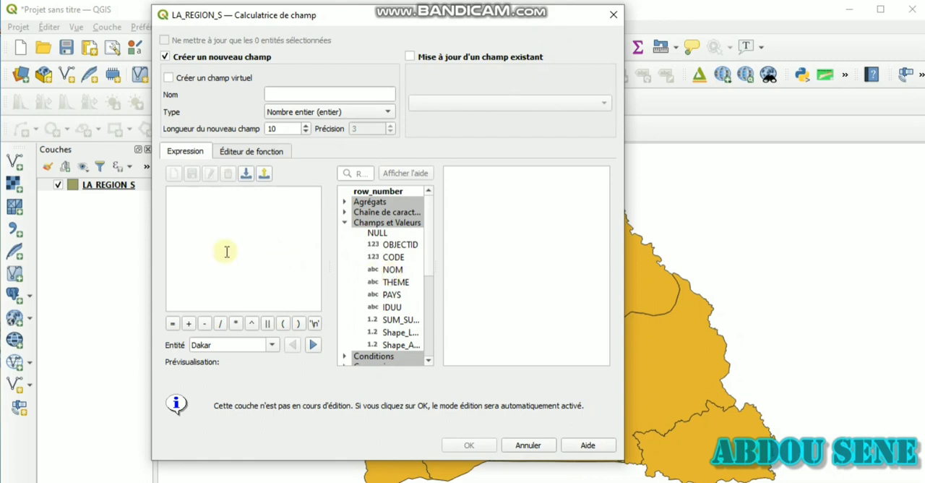
left_click(524, 442)
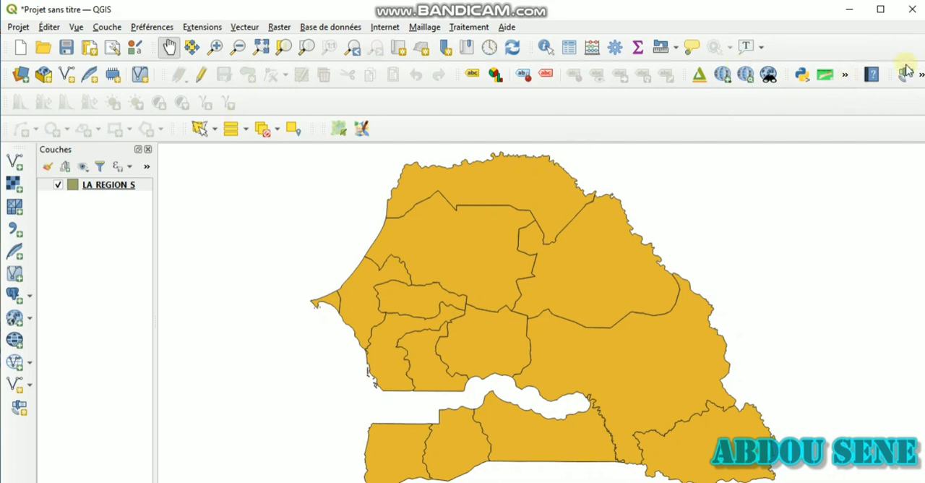
Look through the hidden toolbar commands and the list of available panels and toolbars
left_click(844, 76)
left_click(922, 74)
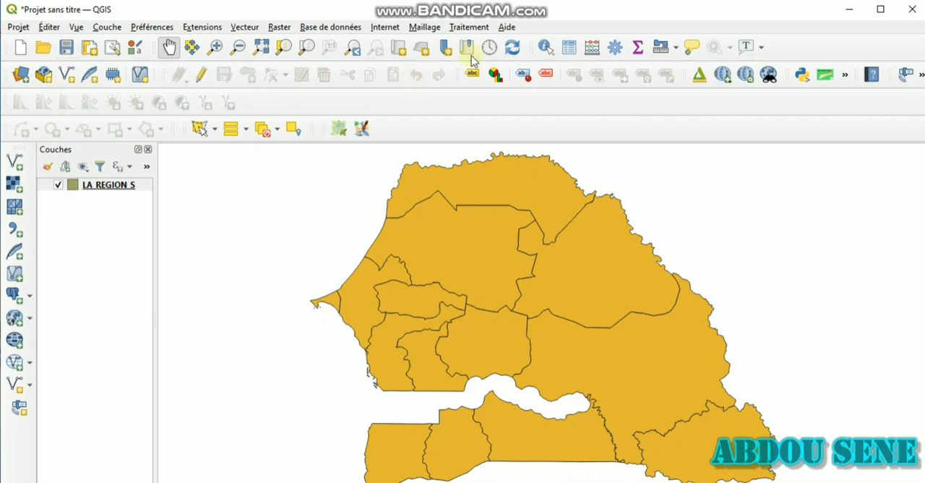
right_click(31, 174)
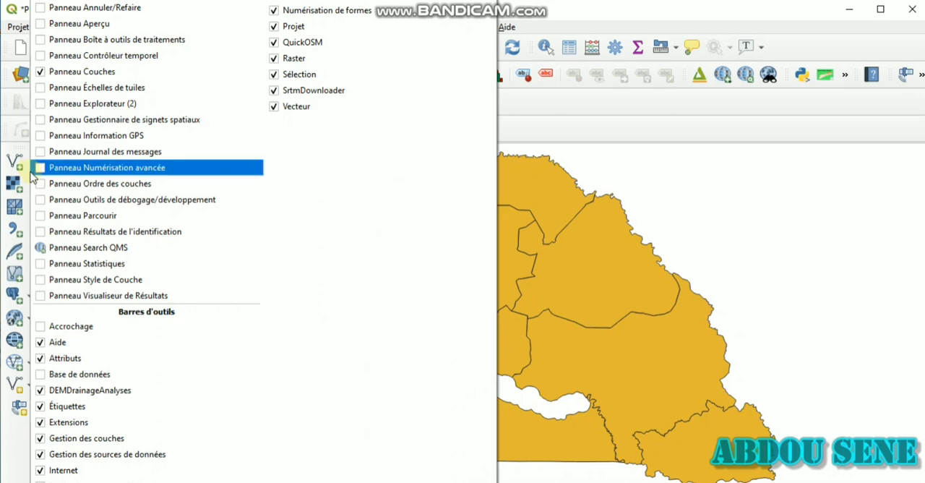
left_click(29, 190)
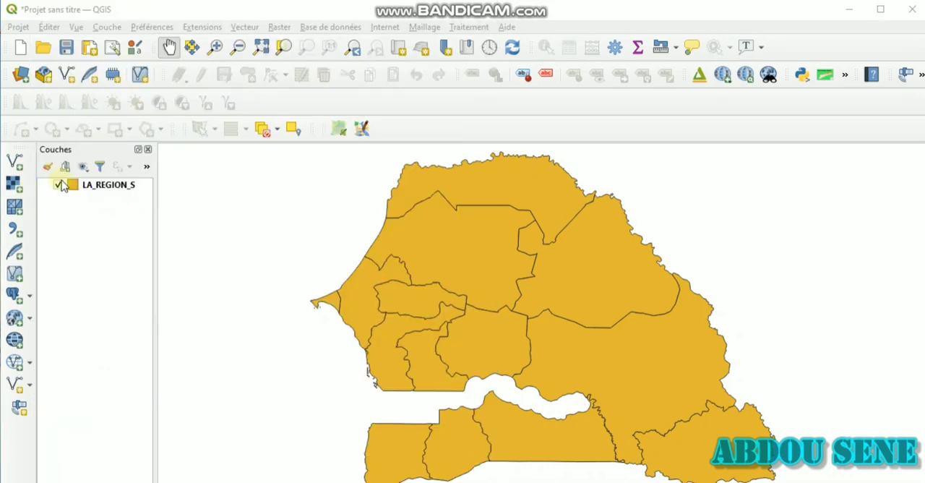
Hide the Gestion des couches toolbar and show it again
right_click(475, 112)
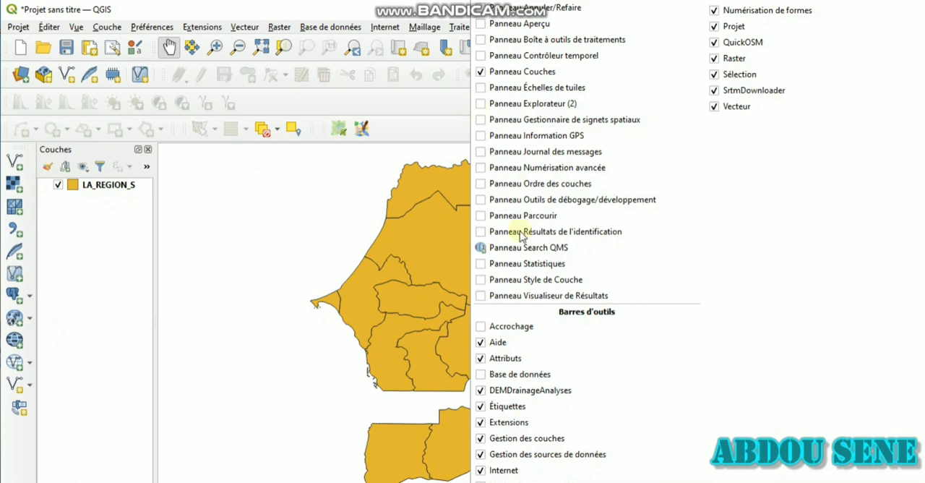
left_click(502, 438)
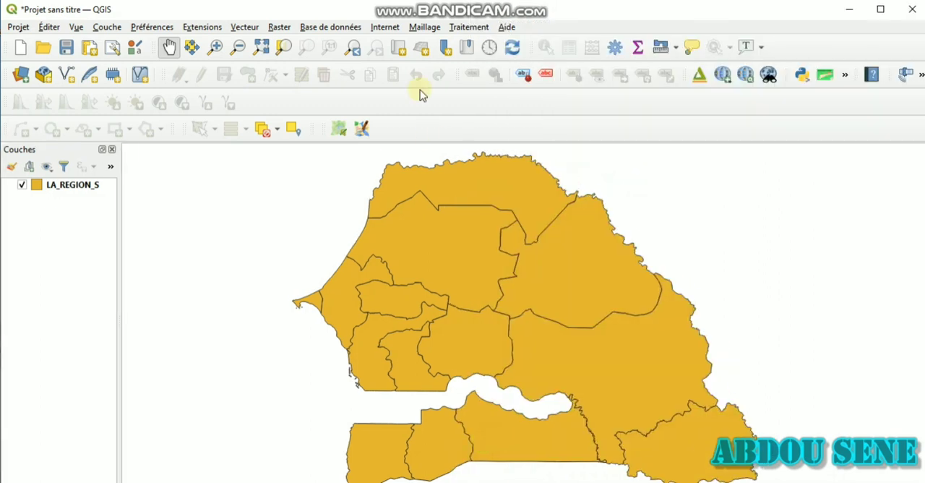
right_click(429, 116)
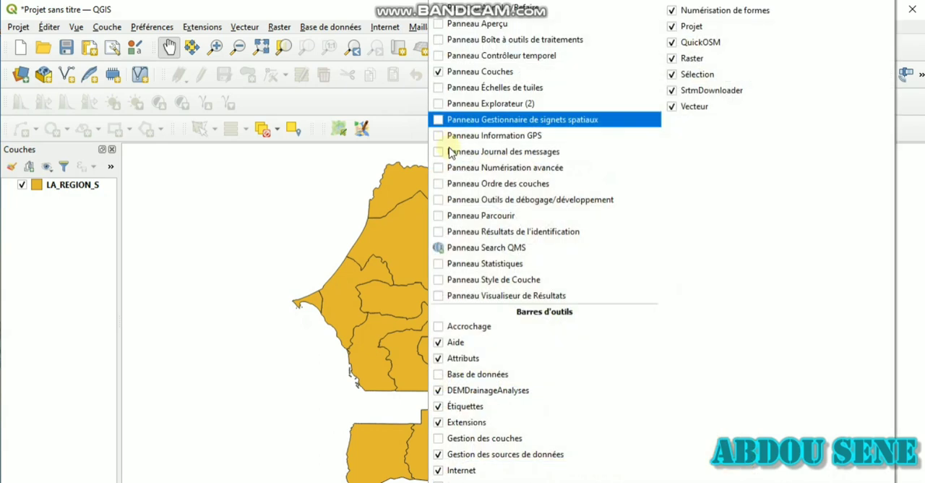
left_click(487, 440)
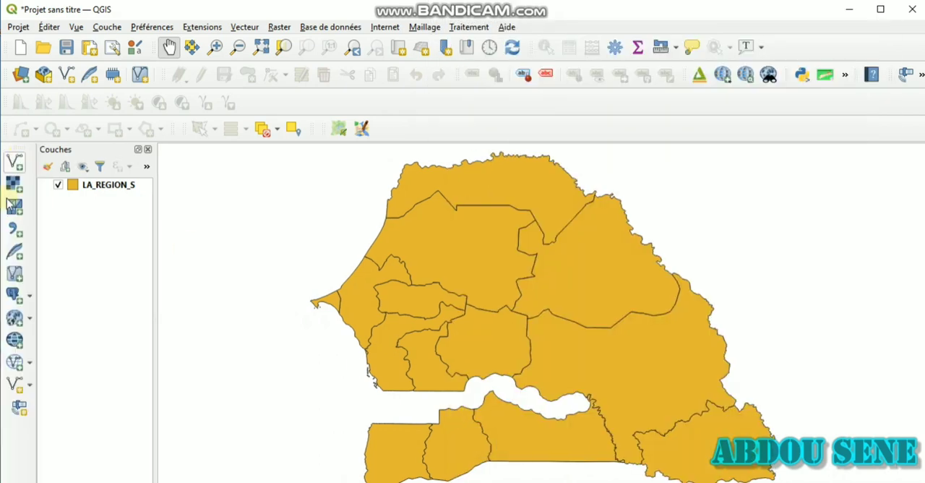
Add the MNT_KG raster layer above LA_REGION_S and explore the map canvas by panning and zooming
left_click(14, 185)
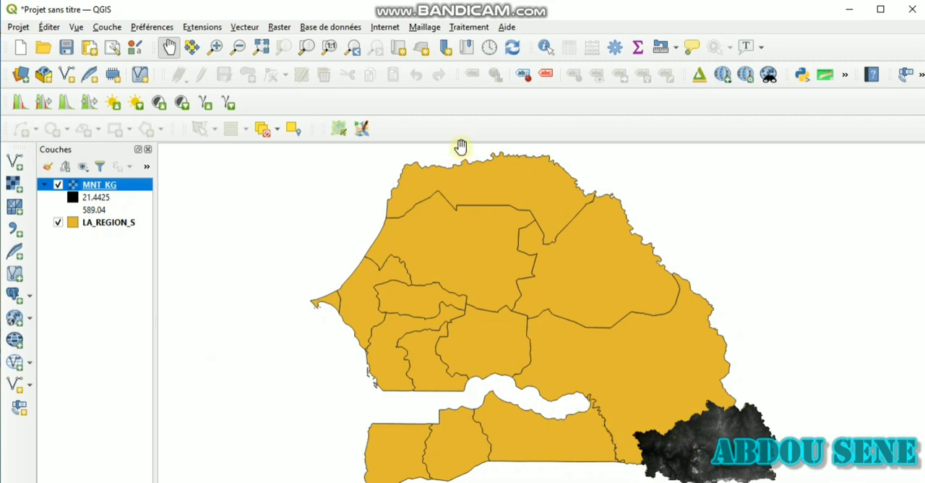
left_click_drag(588, 353, 510, 325)
left_click_drag(467, 292, 512, 329)
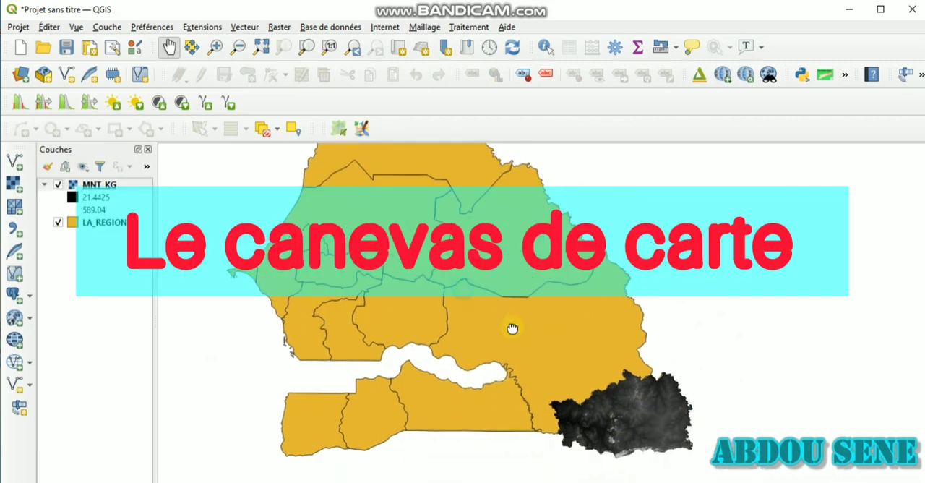
left_click_drag(465, 268, 284, 202)
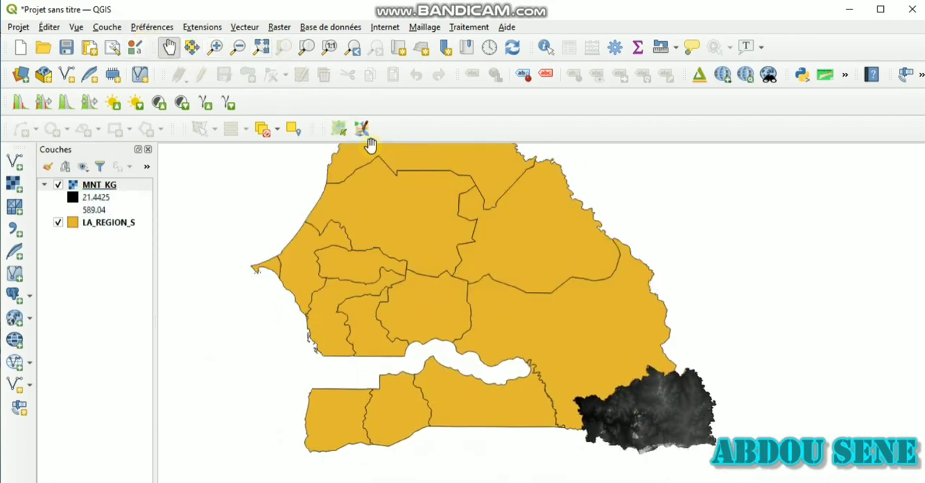
scroll(544, 377, "down", 2)
scroll(544, 378, "up", 2)
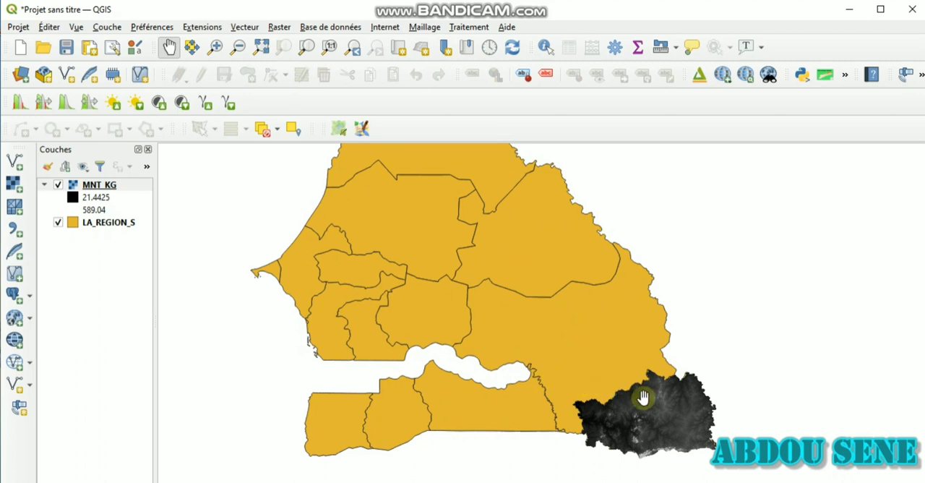
scroll(645, 399, "up", 2)
scroll(646, 396, "down", 3)
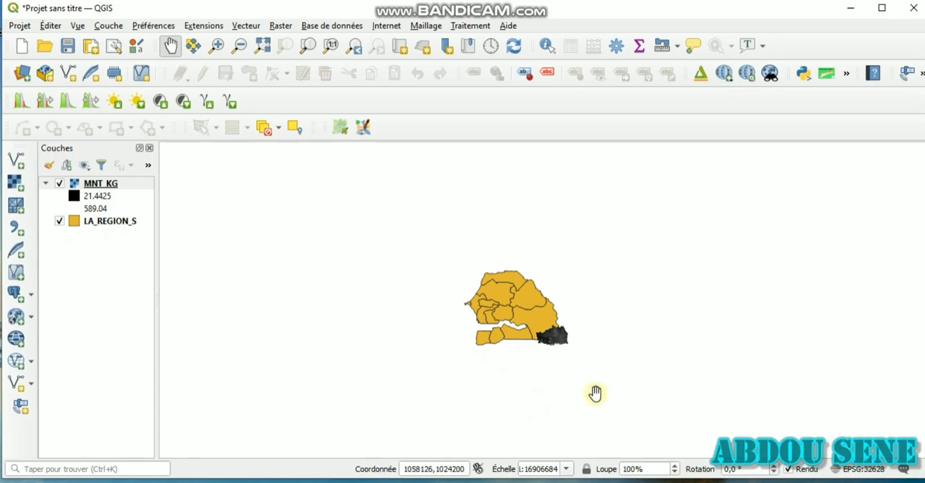
Move the MNT_KG layer below LA_REGION_S and bring it back above it in the layer order
left_click(91, 224)
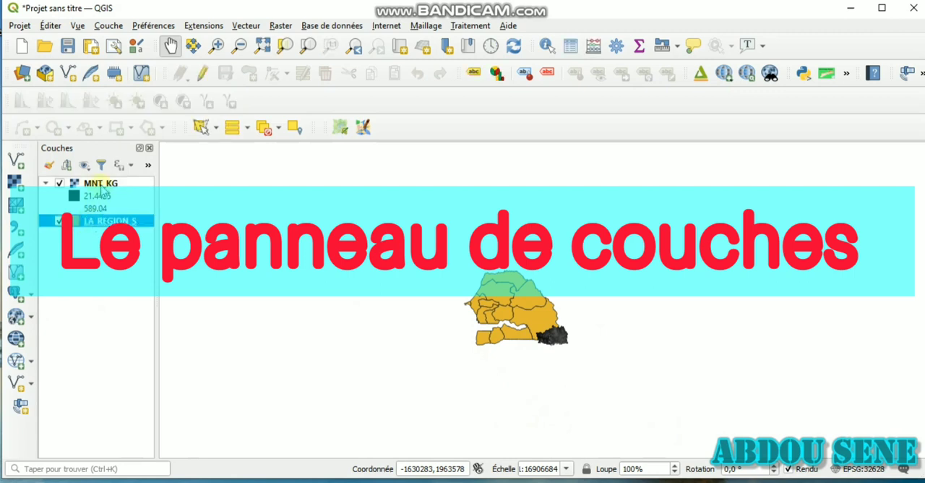
left_click_drag(101, 186, 102, 235)
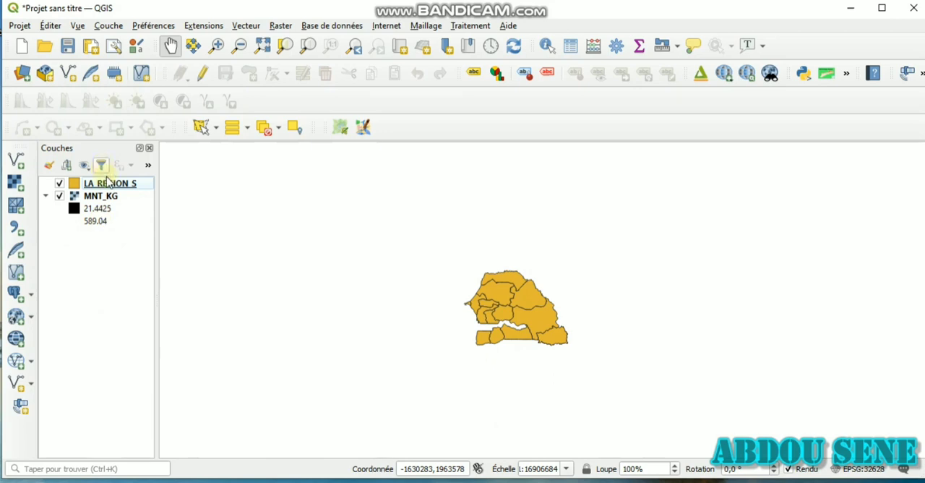
left_click_drag(108, 187, 108, 200)
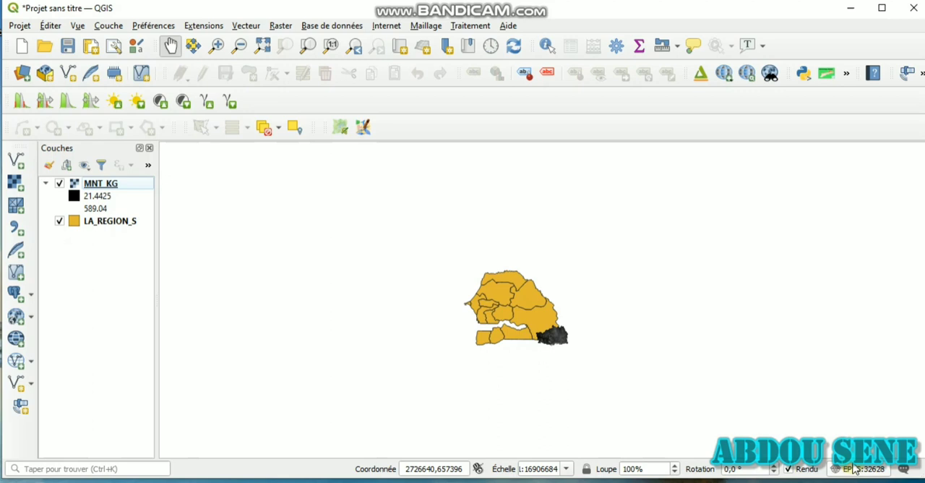
Examine the map rotation setting and how the scale responds to zooming in and out
left_click(729, 469)
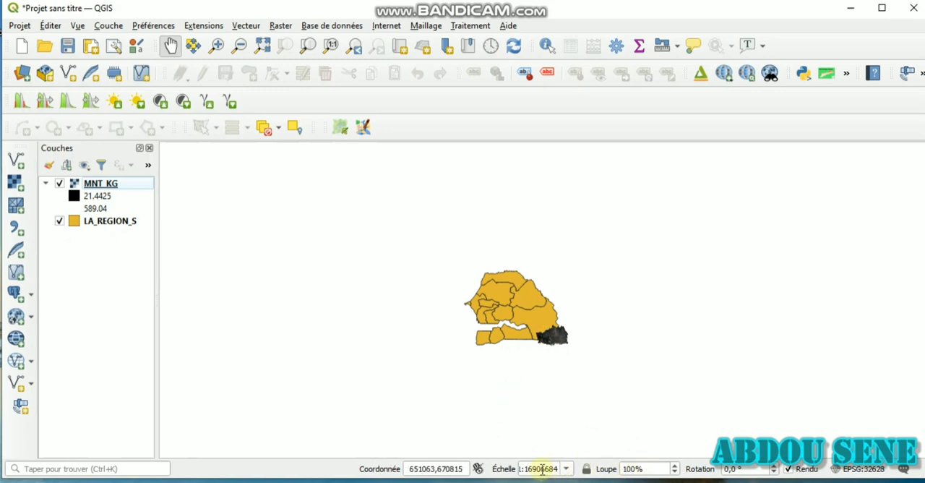
scroll(494, 347, "up", 3)
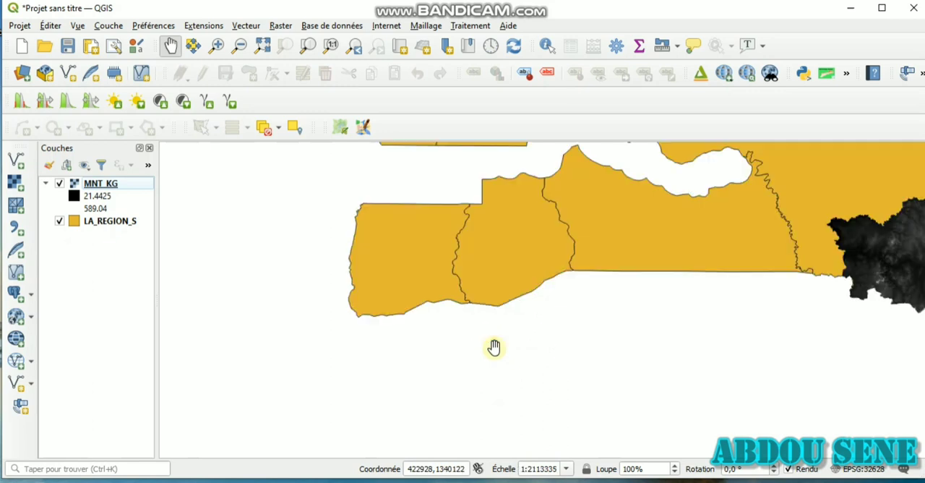
scroll(494, 348, "down", 2)
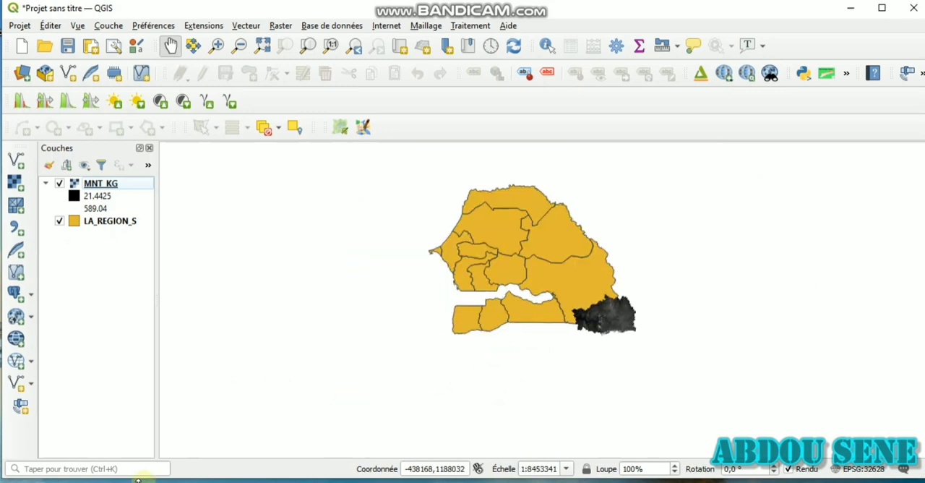
Search the locator for "coupe" and look through the matching settings and processing algorithms
left_click(110, 468)
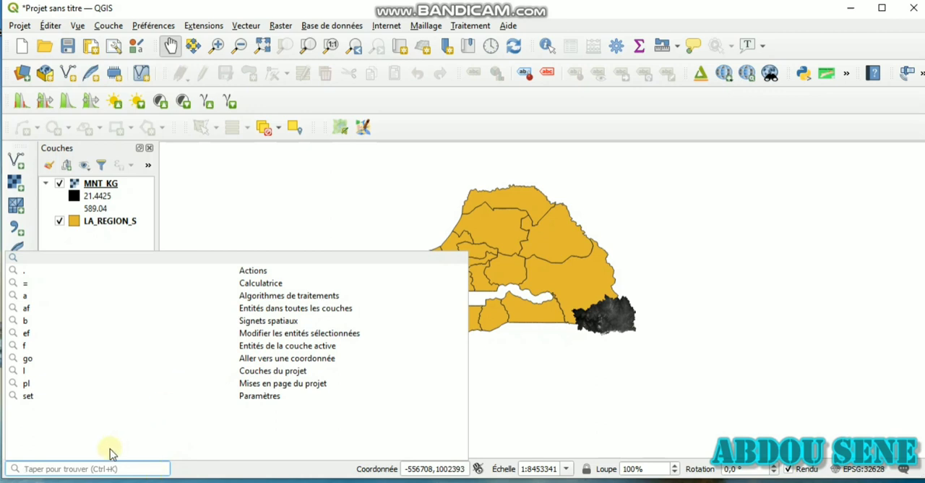
type("c")
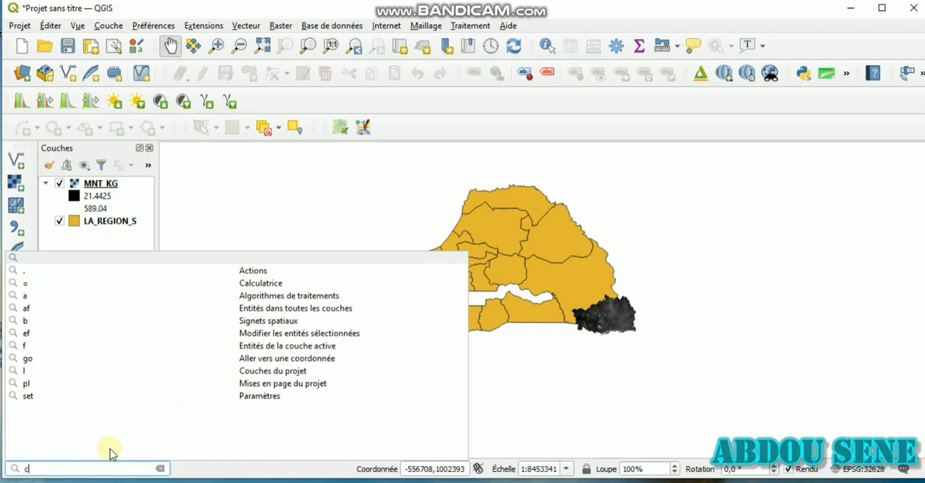
type("oupe")
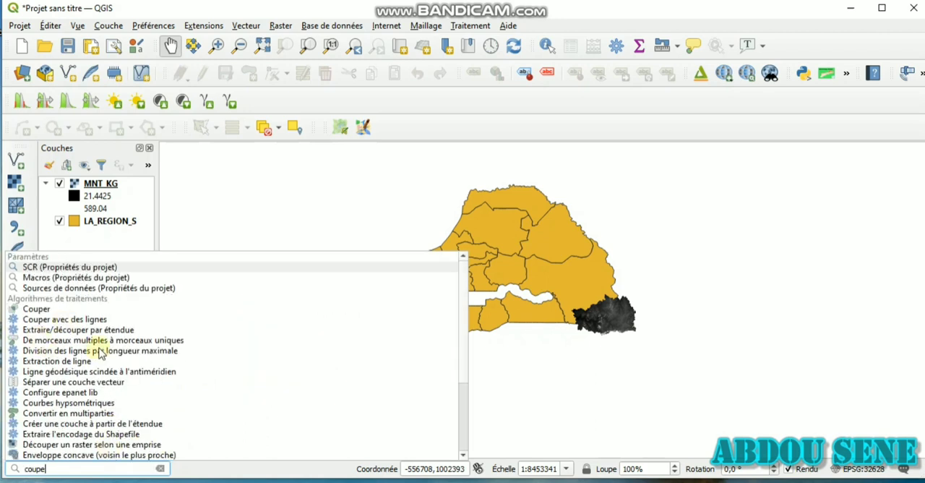
scroll(99, 352, "down", 2)
scroll(99, 351, "up", 2)
scroll(99, 350, "down", 4)
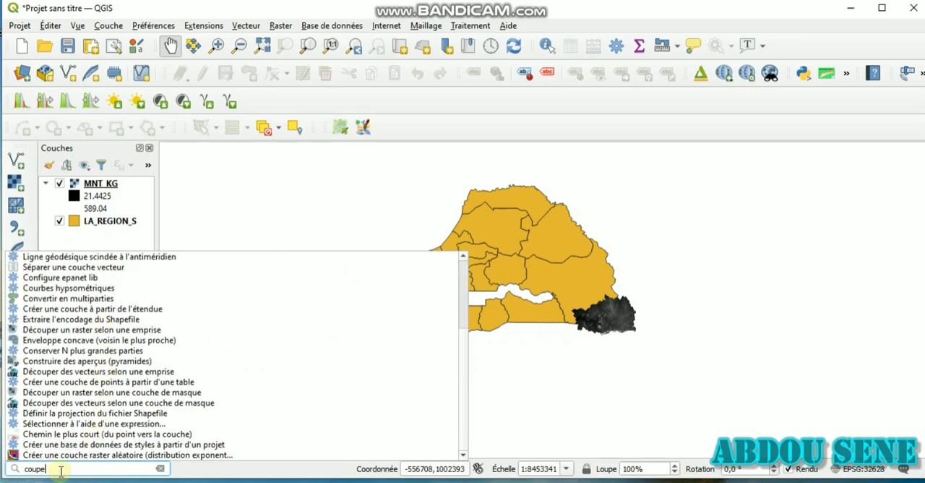
scroll(96, 380, "up", 4)
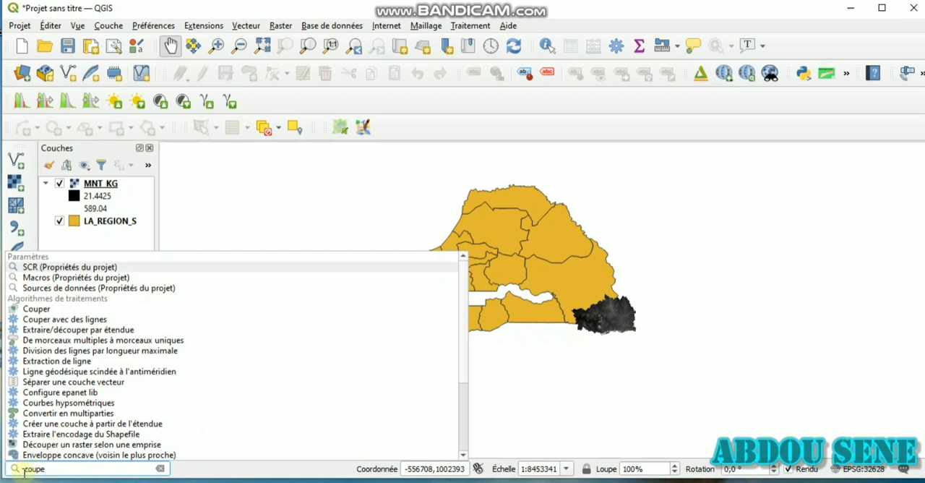
Change the locator search to ".coupe", clear it and return to the map canvas
type("e")
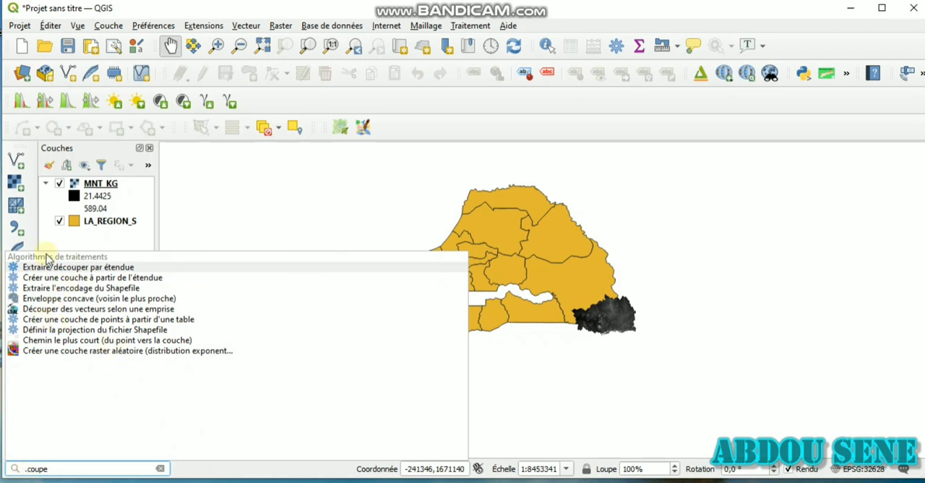
left_click(160, 470)
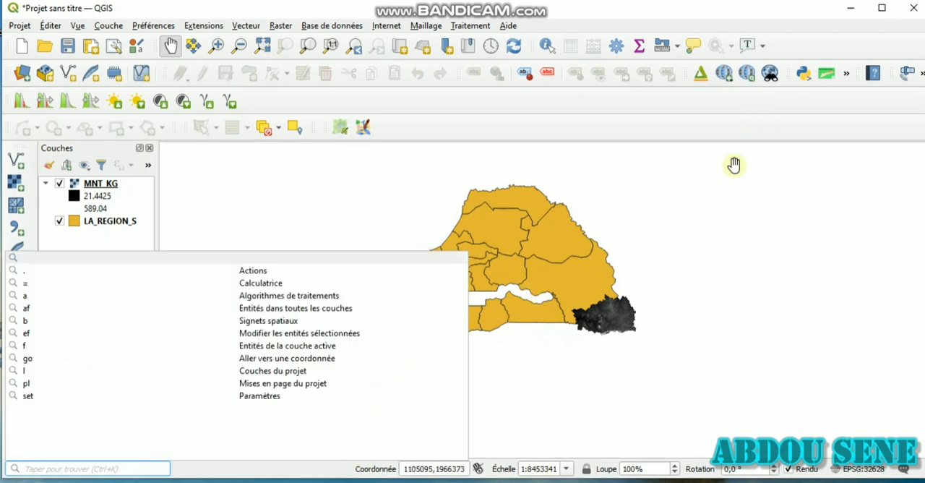
left_click(558, 246)
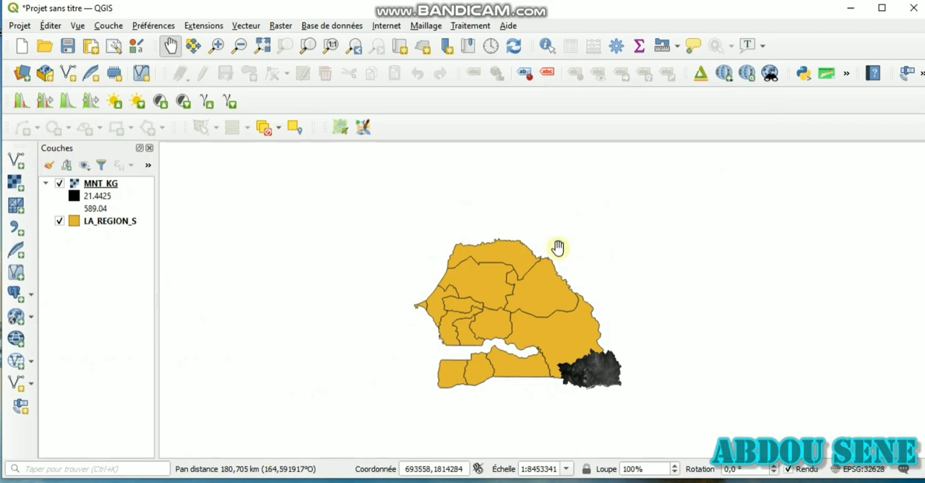